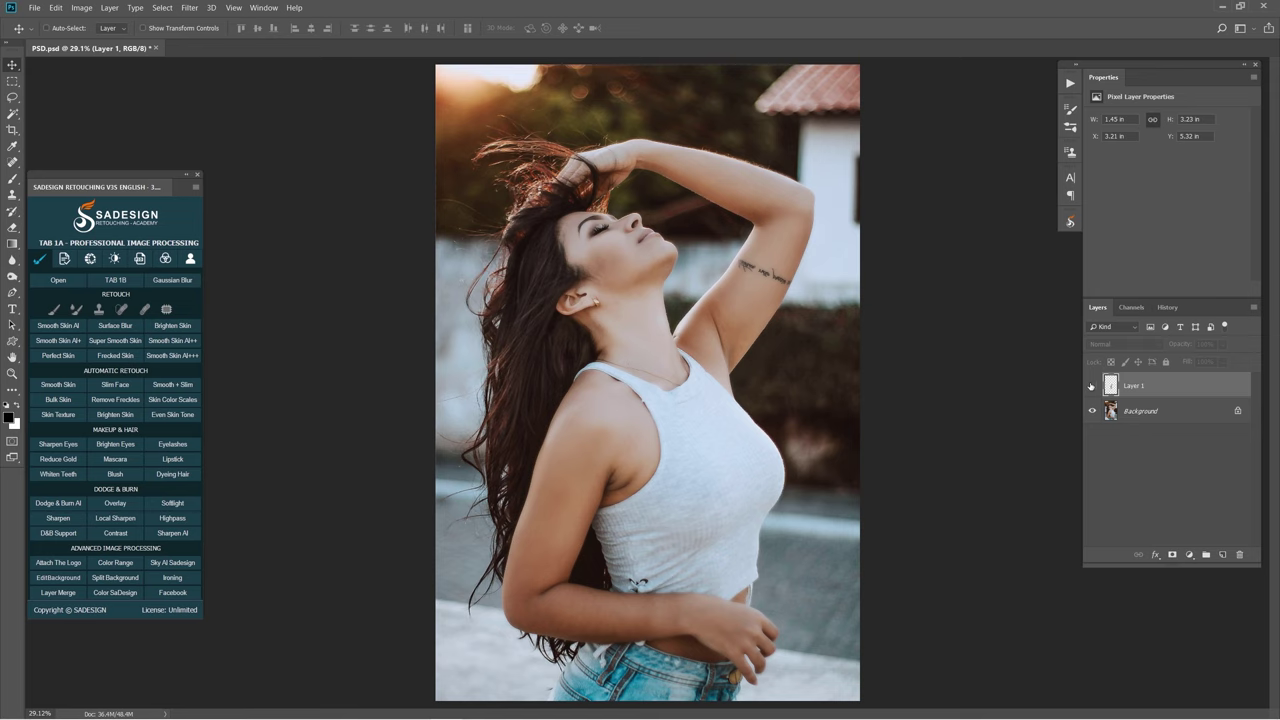
Hide the tattoo layer and duplicate the Background photo layer.
click(1091, 386)
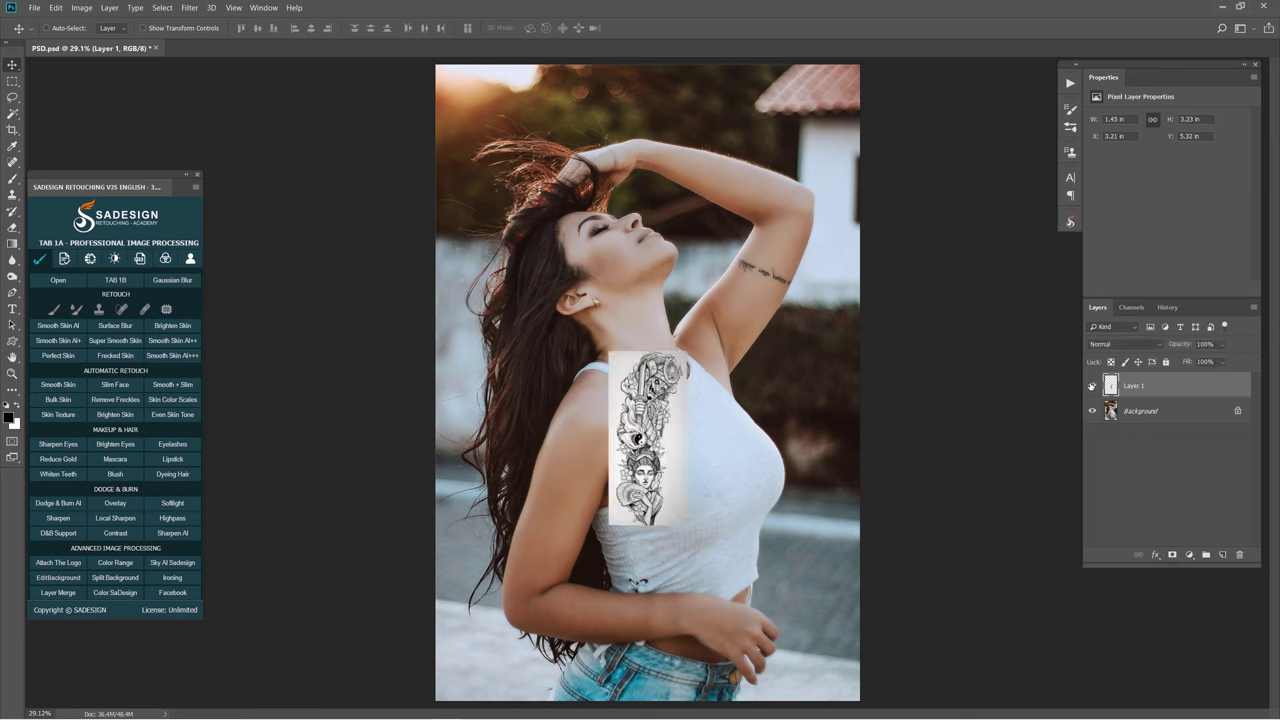
click(1091, 386)
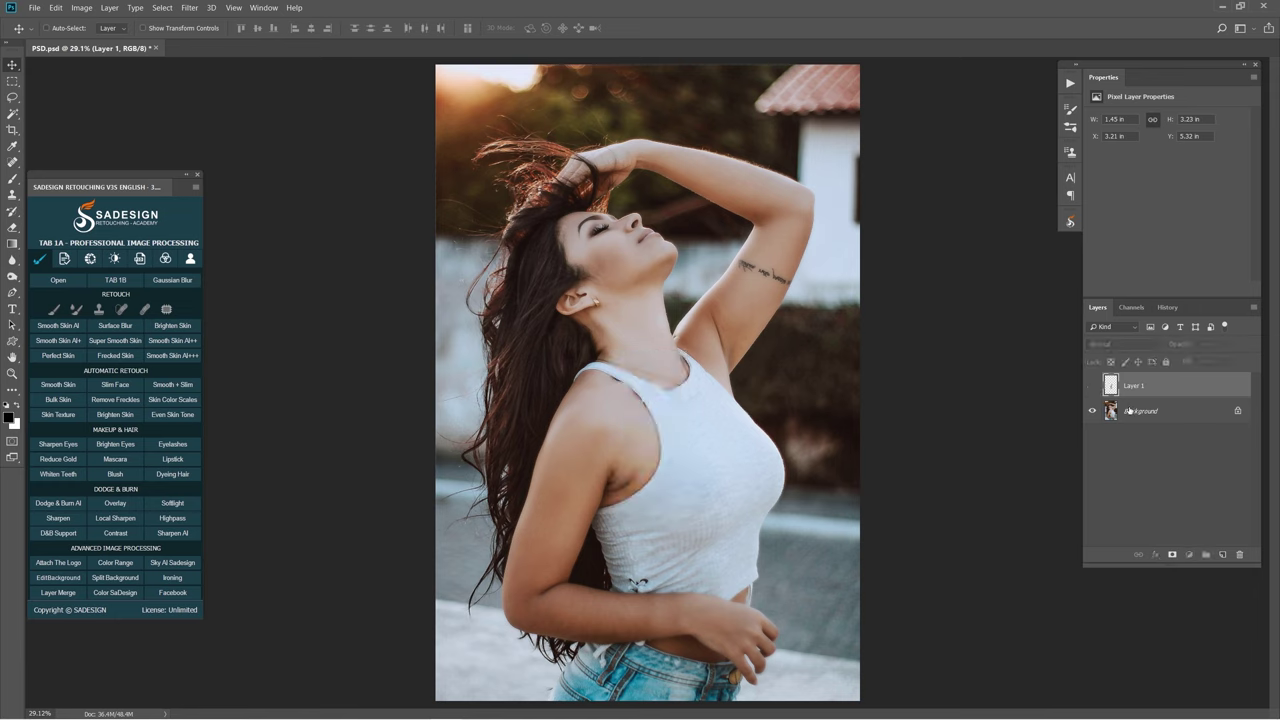
click(1128, 410)
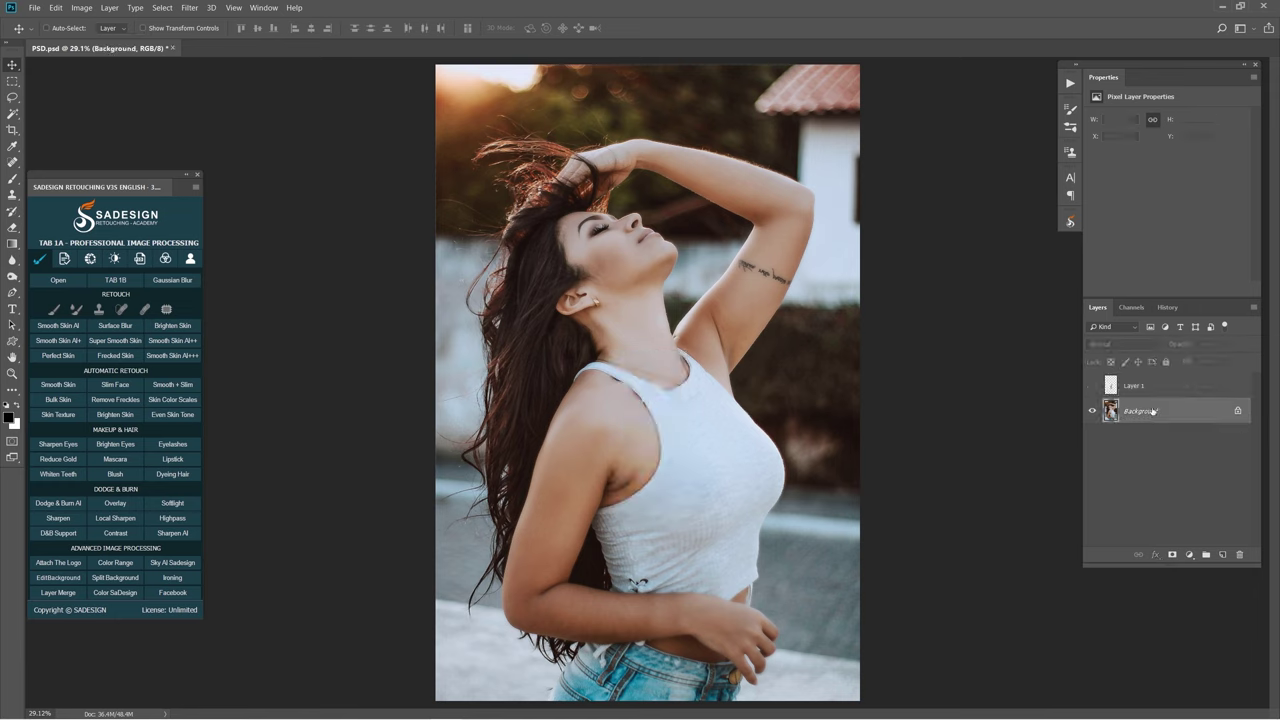
key(ctrl+j)
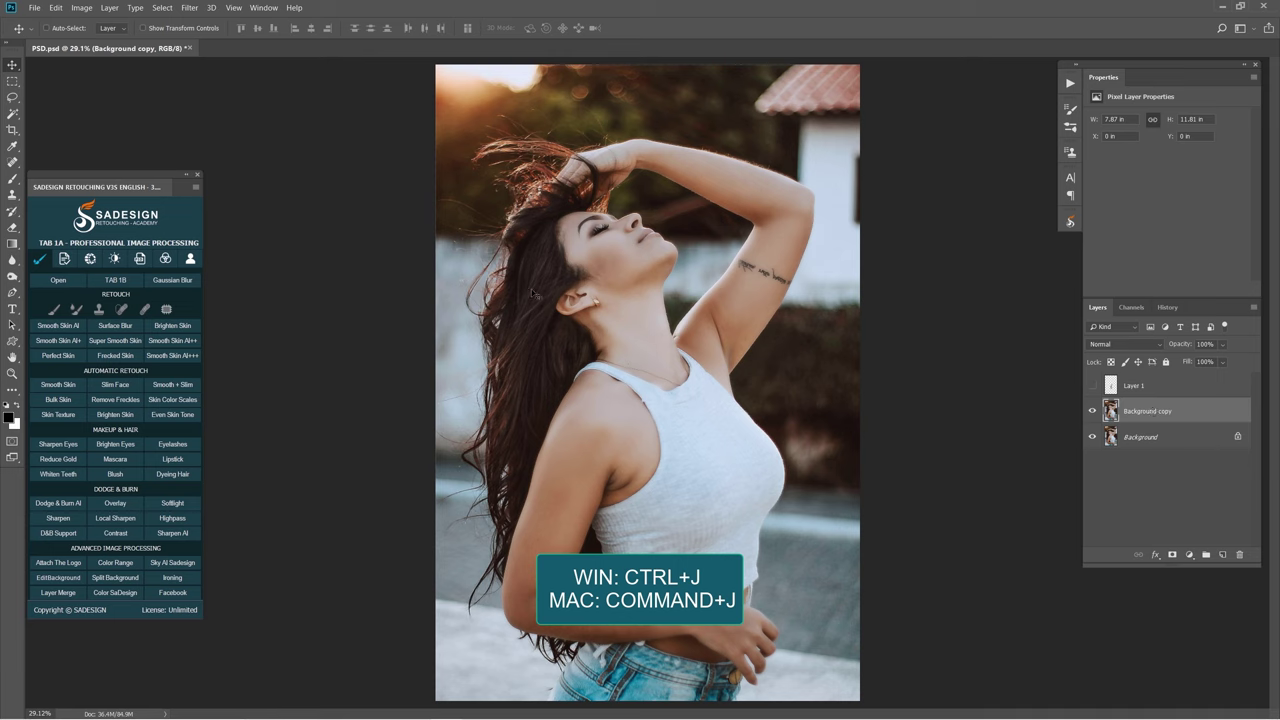
Blur the copy with a 3-pixel Gaussian Blur and desaturate it.
click(189, 8)
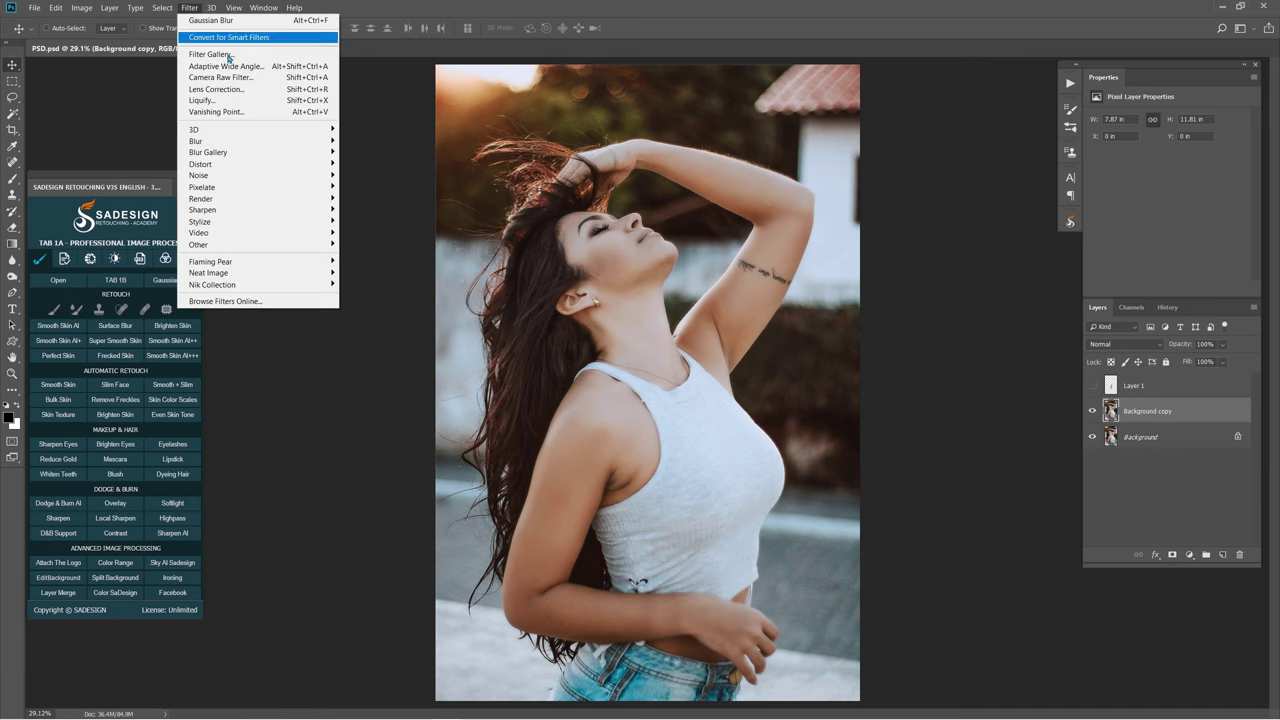
mouse_move(196, 141)
click(388, 191)
text(3)
key(Return)
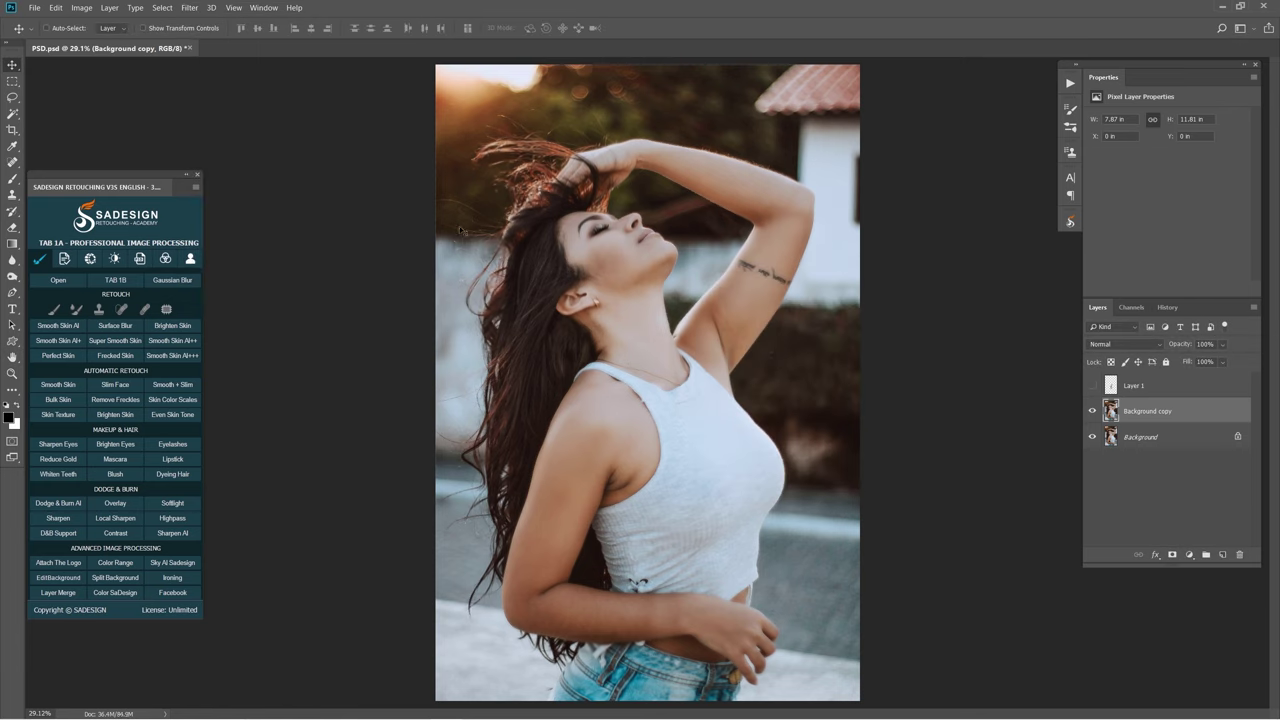
click(81, 7)
mouse_move(100, 37)
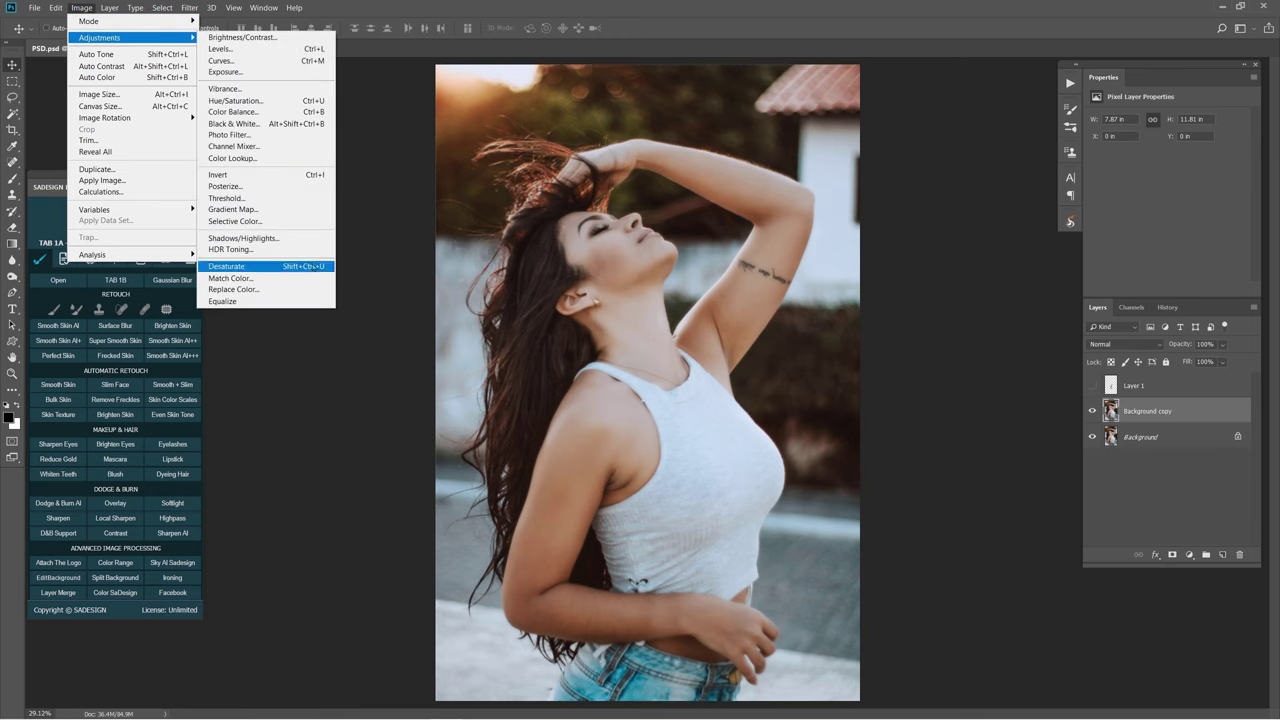
click(314, 268)
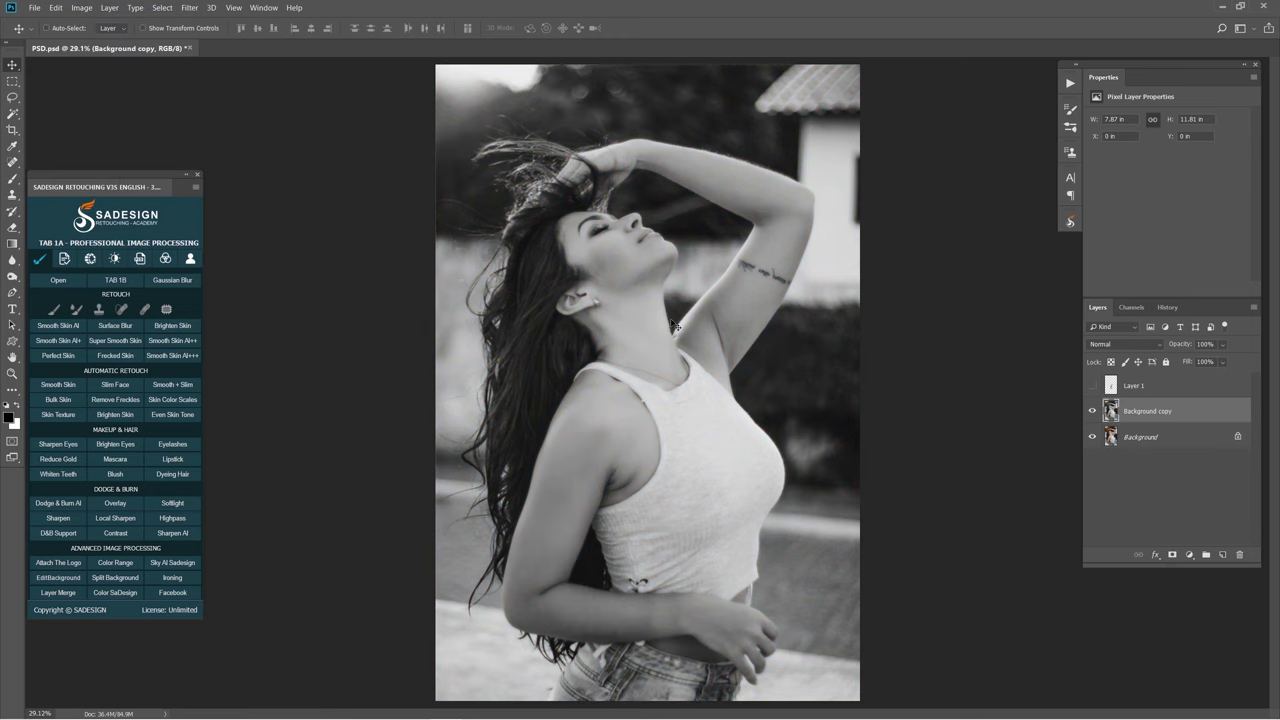
Save the grayscale version as a Photoshop file named 'PSD' and delete the Background copy layer.
click(34, 7)
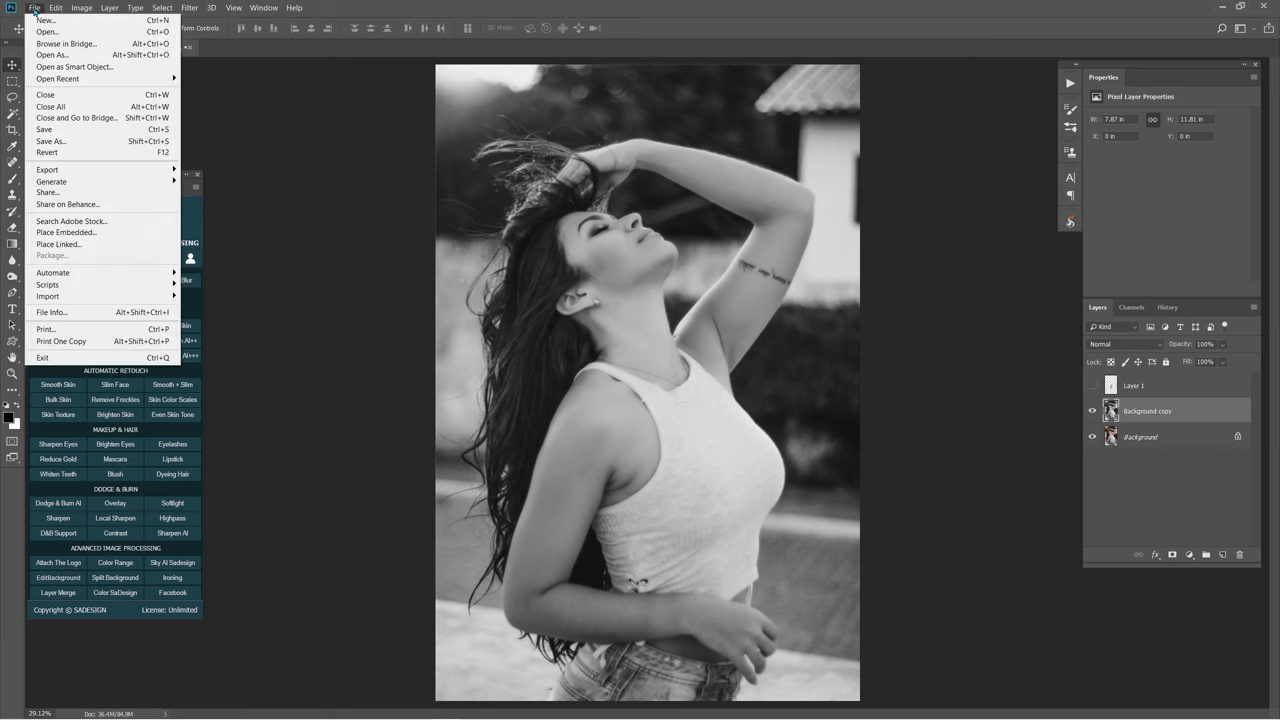
click(157, 149)
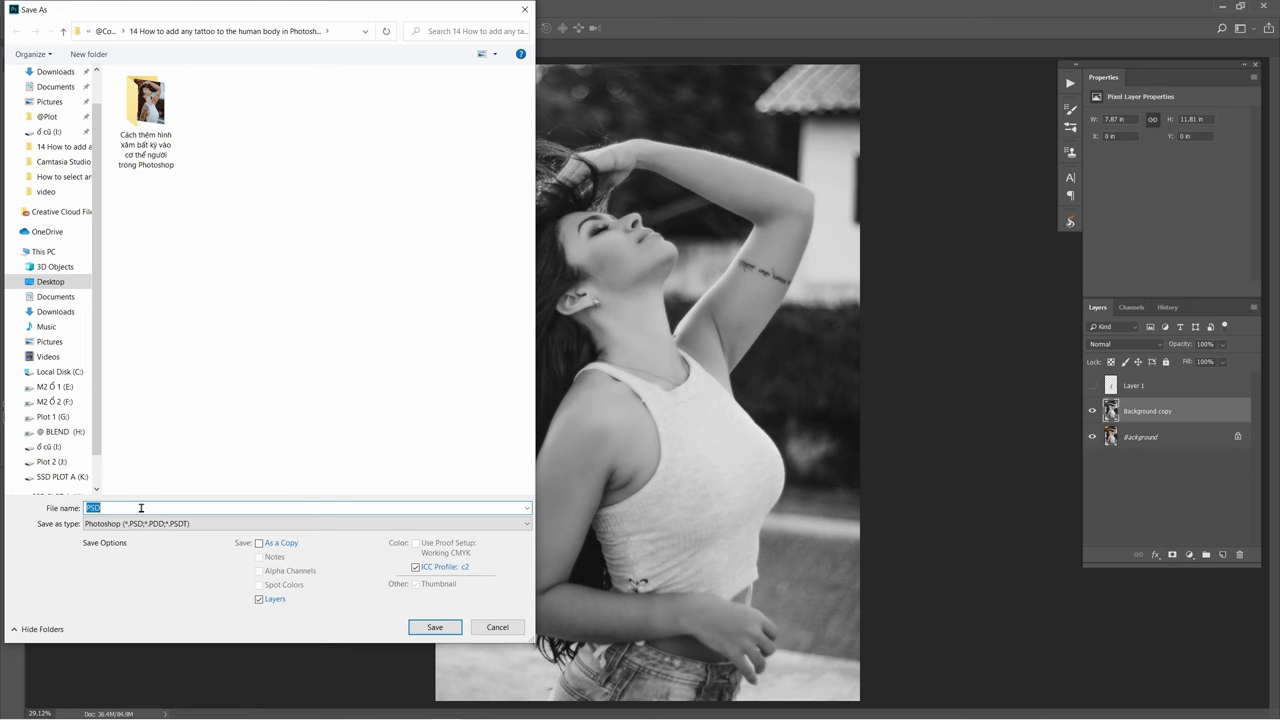
click(140, 508)
click(434, 627)
click(778, 201)
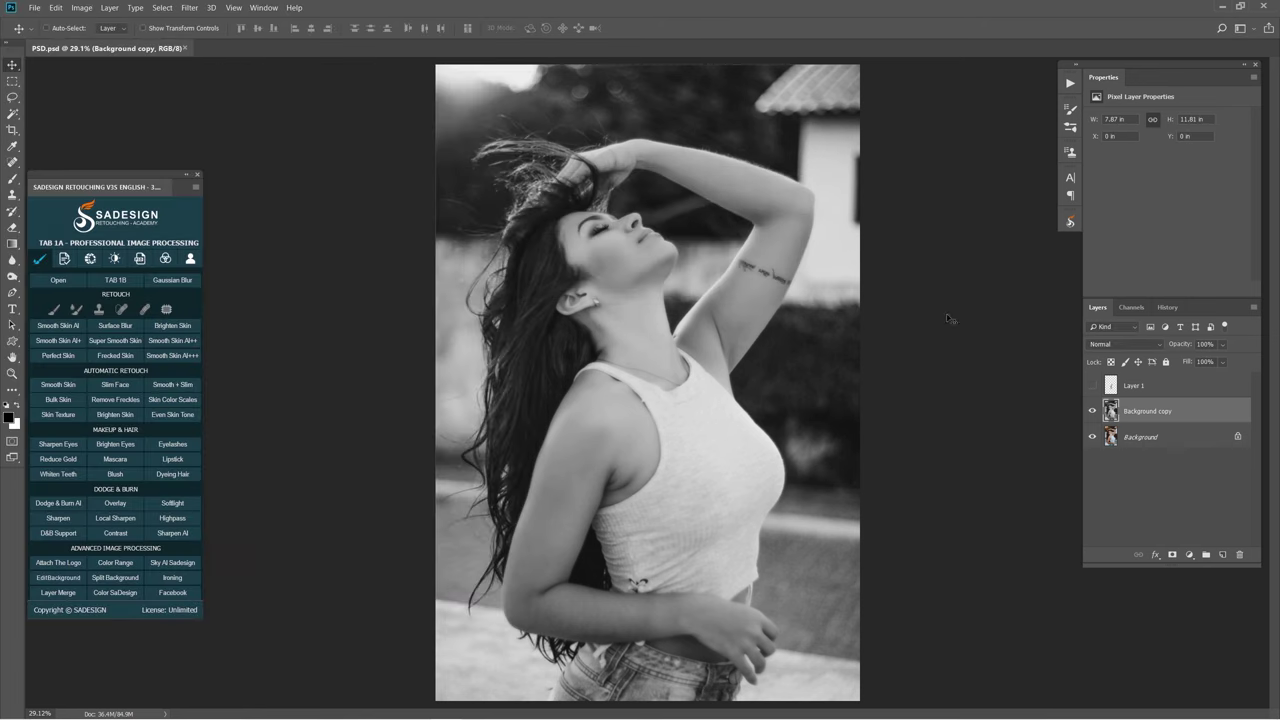
mouse_move(1147, 412)
mouse_down()
mouse_move(1192, 447)
mouse_move(1241, 560)
mouse_up()
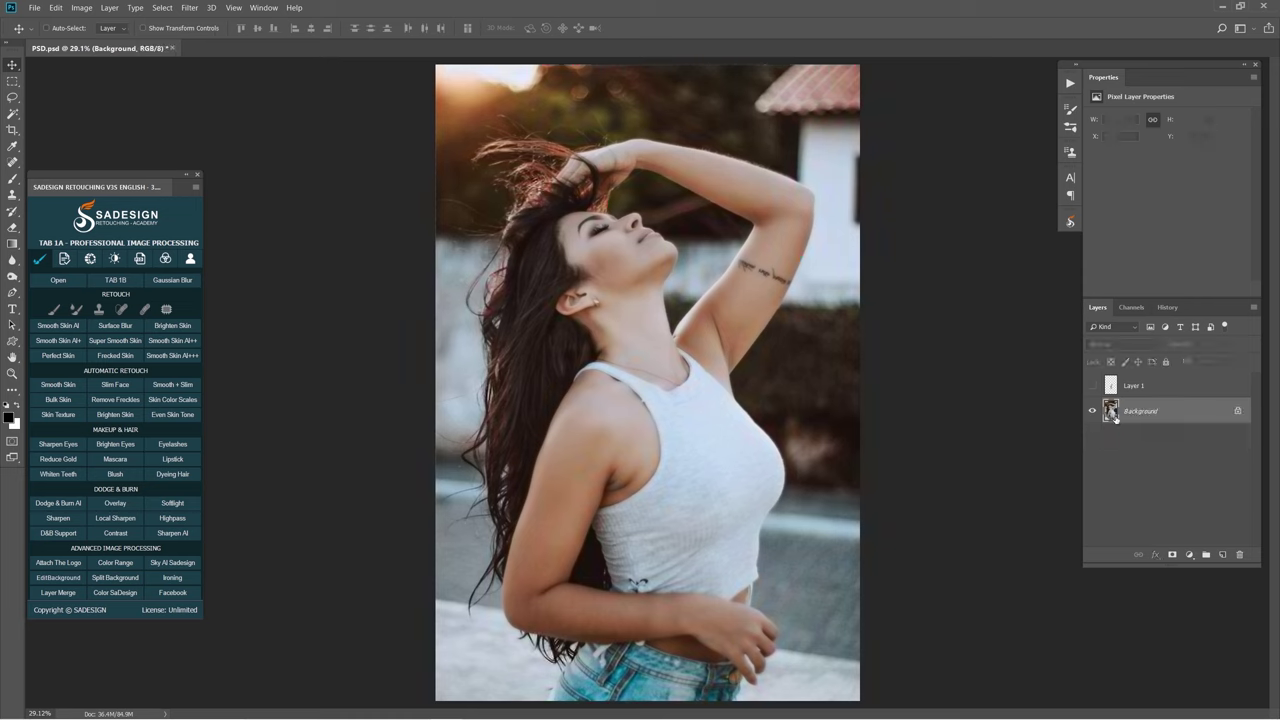
Show the tattoo layer, scale and rotate it onto the arm, then lower its opacity.
click(1135, 386)
click(1093, 385)
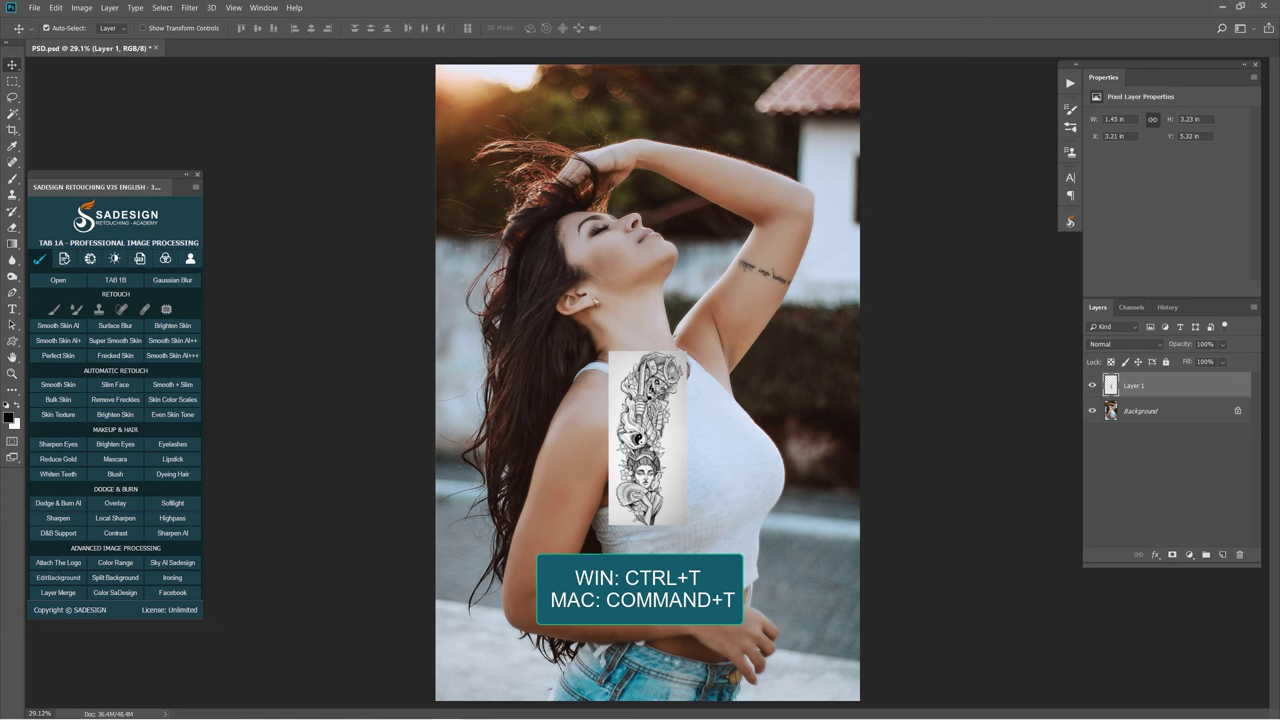
key(ctrl+t)
mouse_move(688, 524)
mouse_down()
mouse_move(702, 548)
mouse_move(620, 538)
mouse_move(610, 522)
mouse_up()
drag(645, 582, 624, 600)
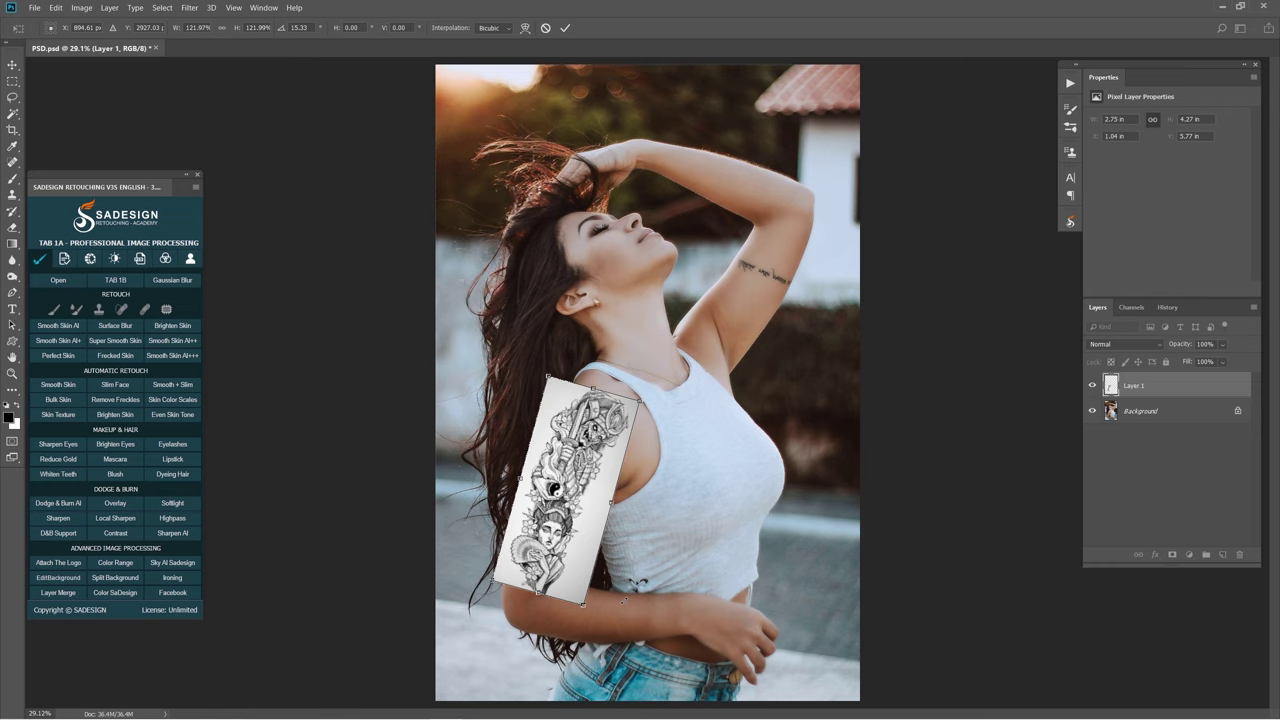
key(Return)
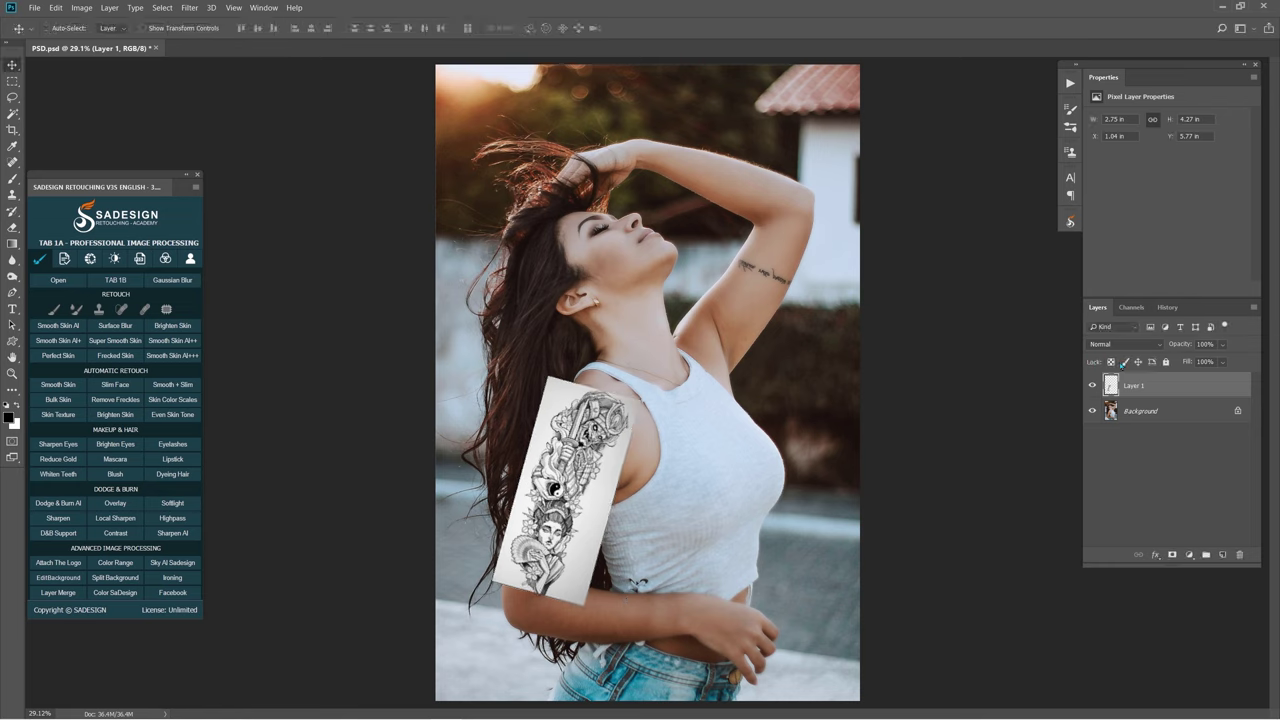
click(1221, 344)
drag(1210, 361, 1218, 361)
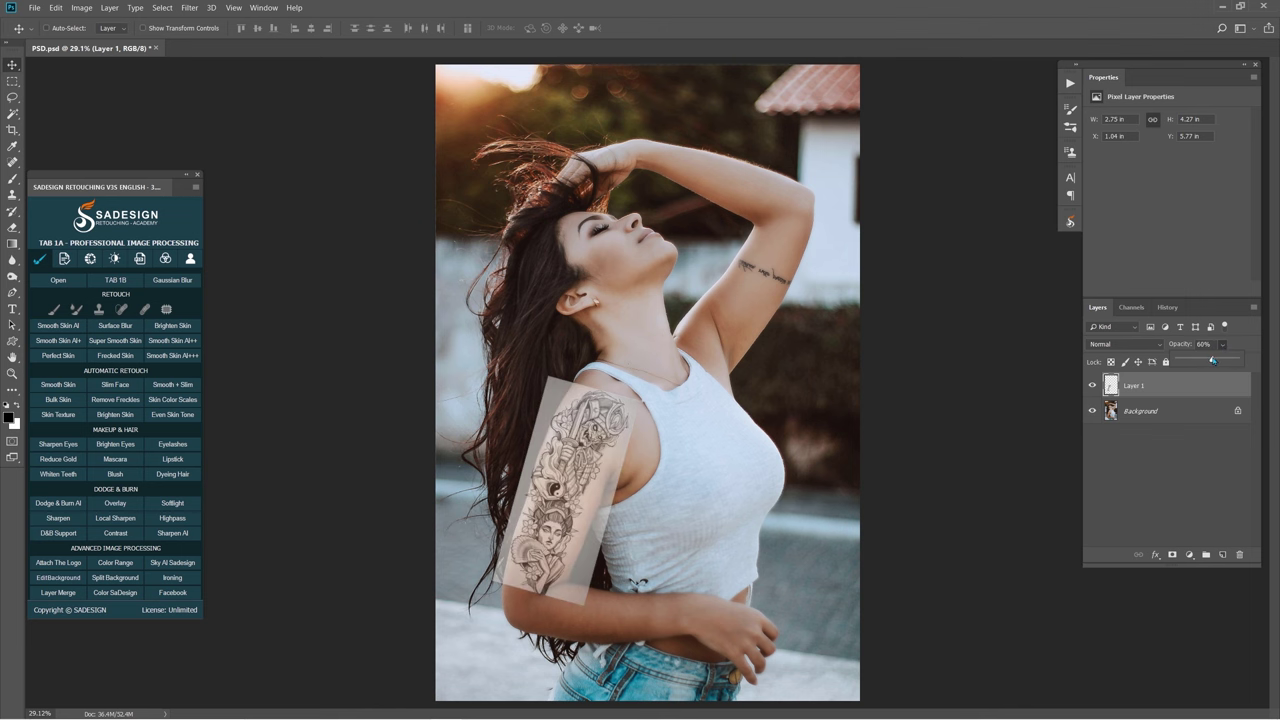
Refine the tattoo's position, size and angle on the arm, then restore 100% opacity.
key(ctrl+t)
scroll(563, 617, up, 2)
drag(530, 545, 536, 532)
drag(637, 588, 668, 588)
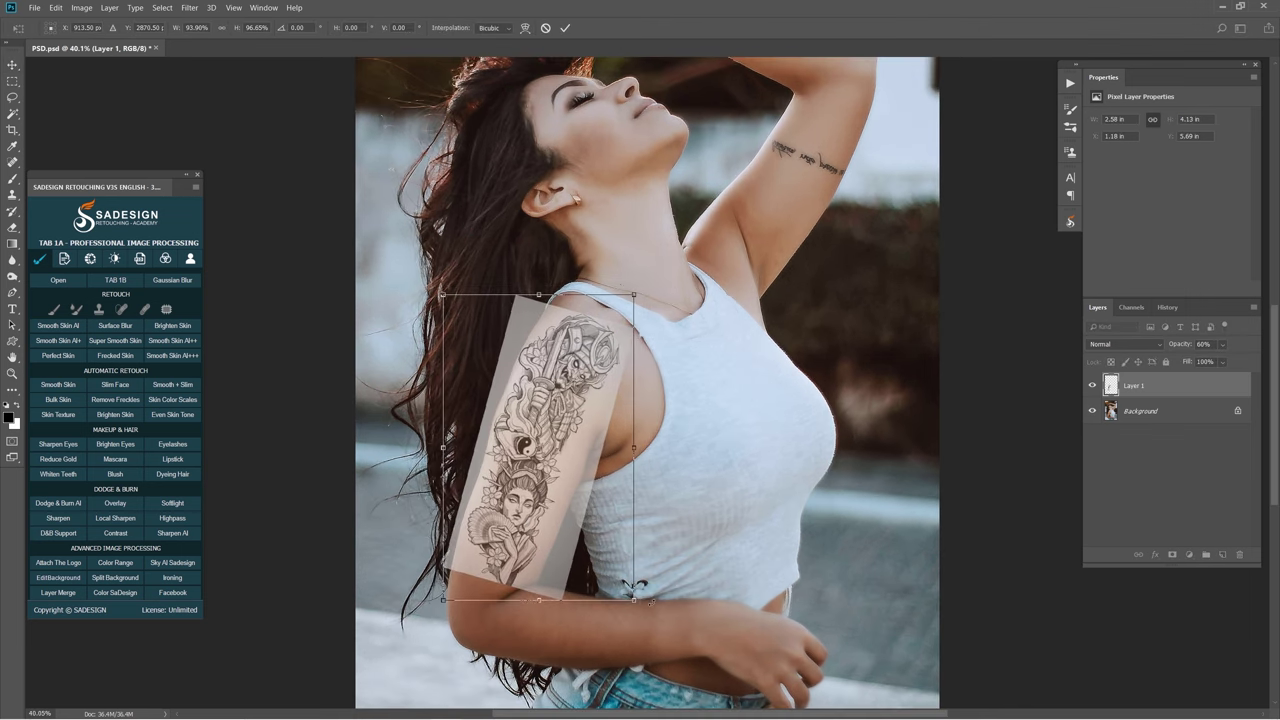
drag(440, 290, 456, 296)
drag(548, 535, 557, 538)
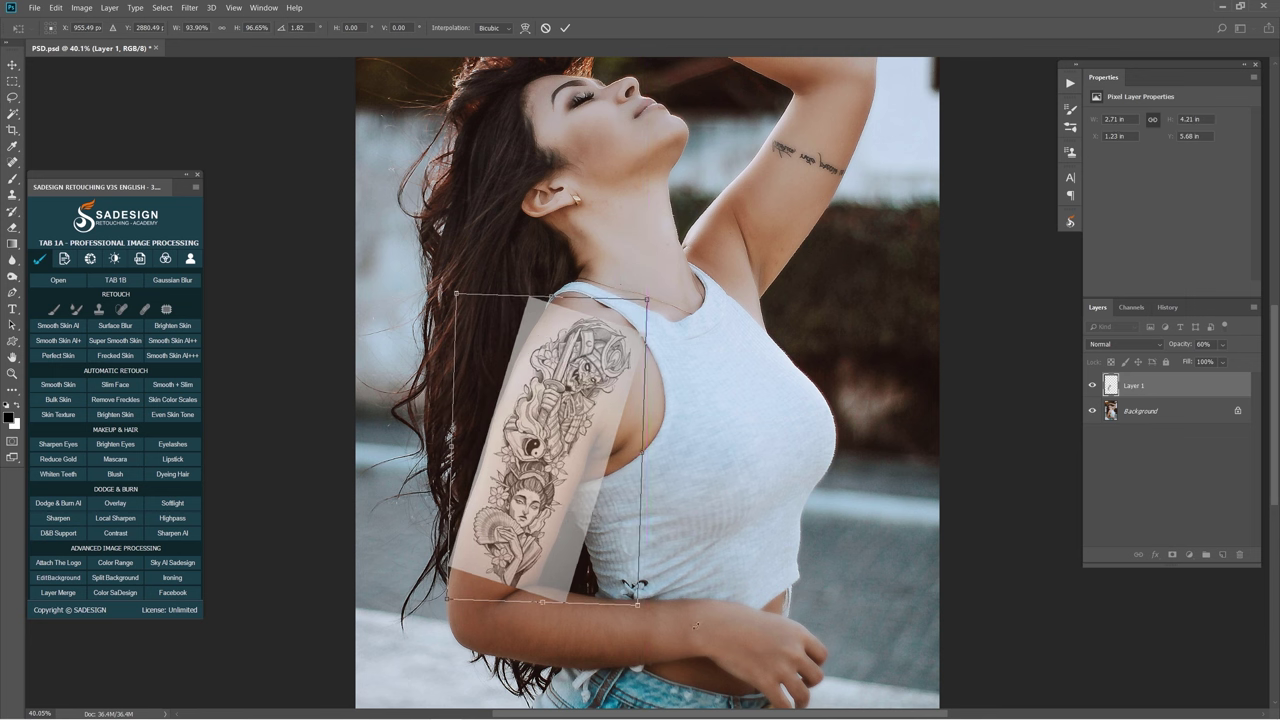
drag(695, 627, 690, 610)
key(Return)
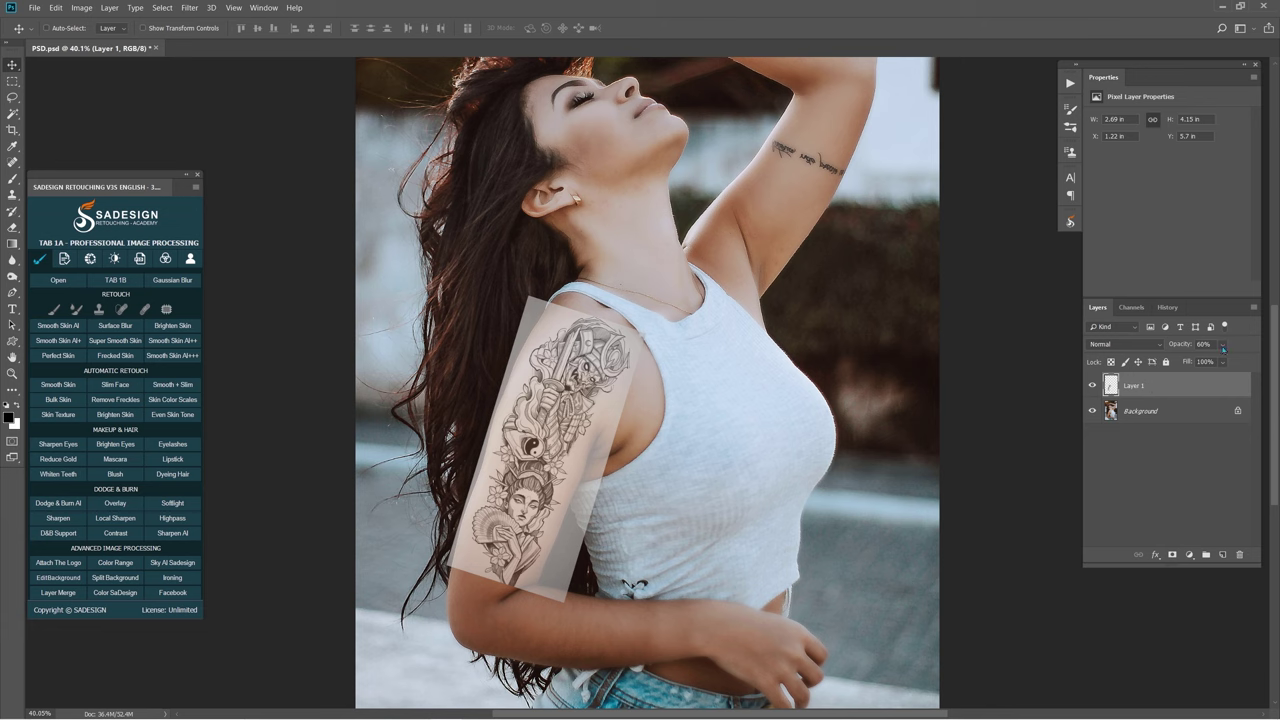
click(1222, 344)
drag(1250, 362, 1257, 362)
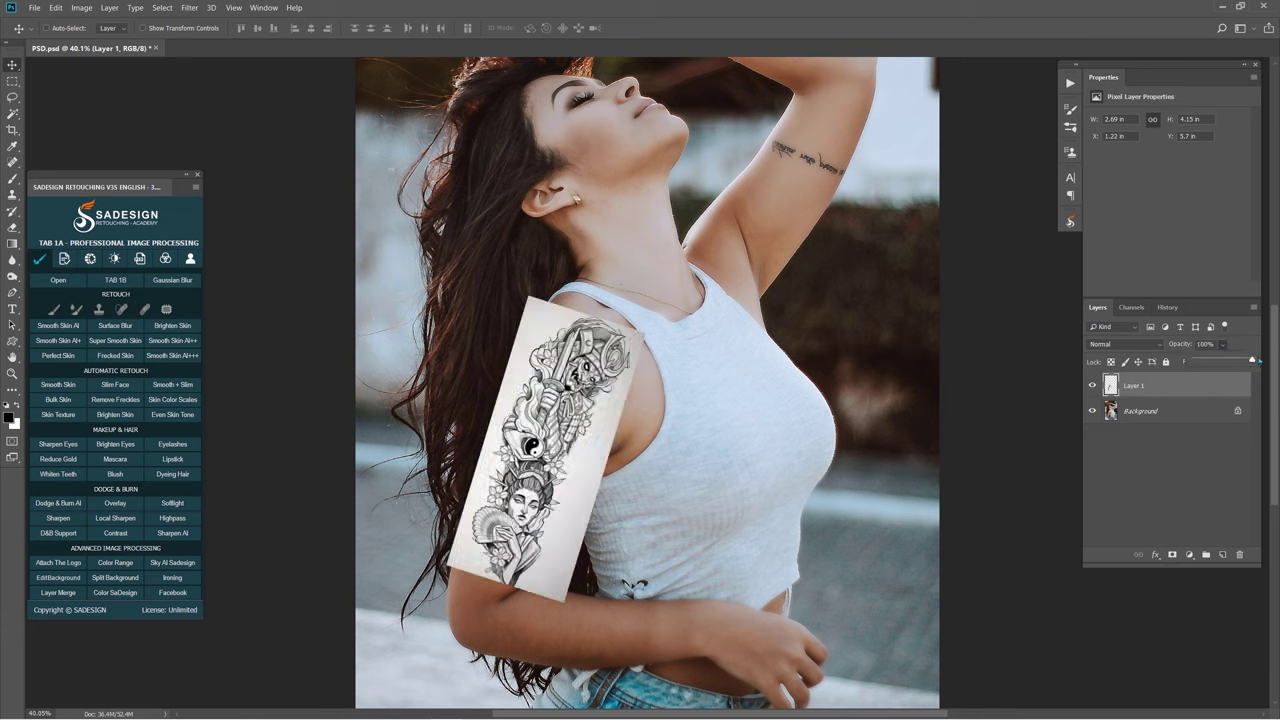
click(1162, 390)
Convert Layer 1 to a smart object and apply Displace with the saved PSD file as the map.
right_click(1190, 389)
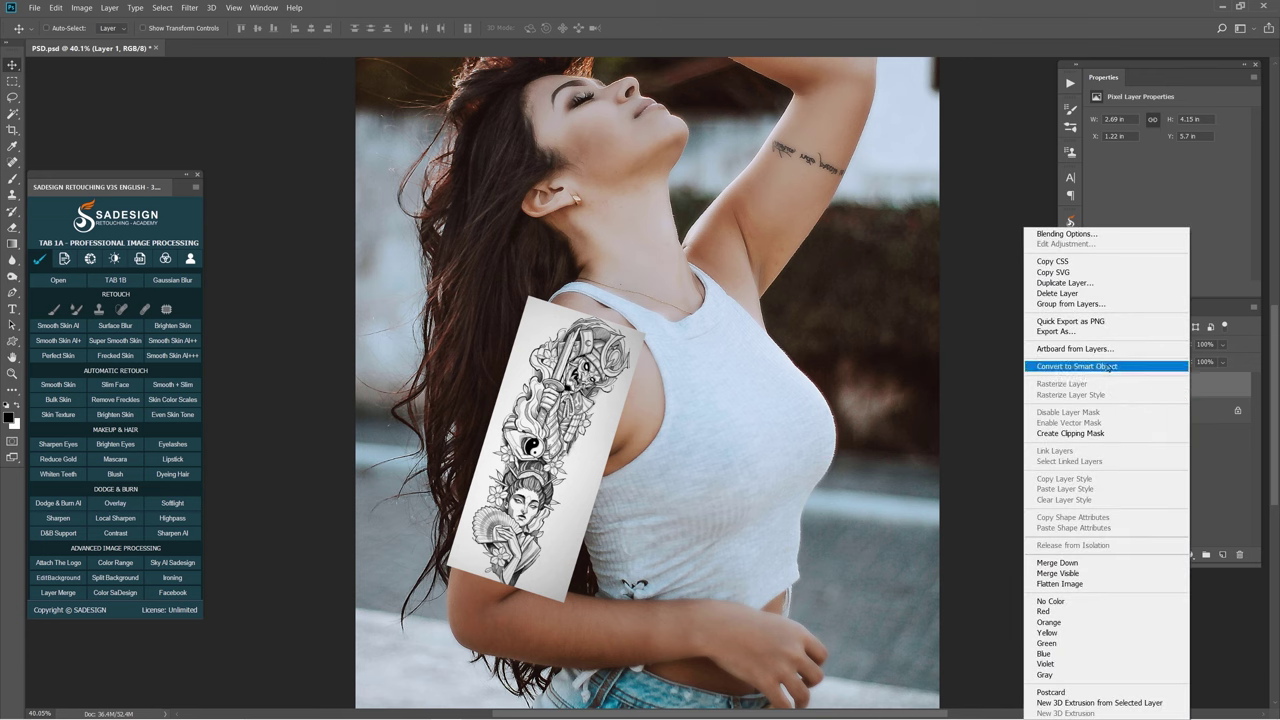
click(1139, 367)
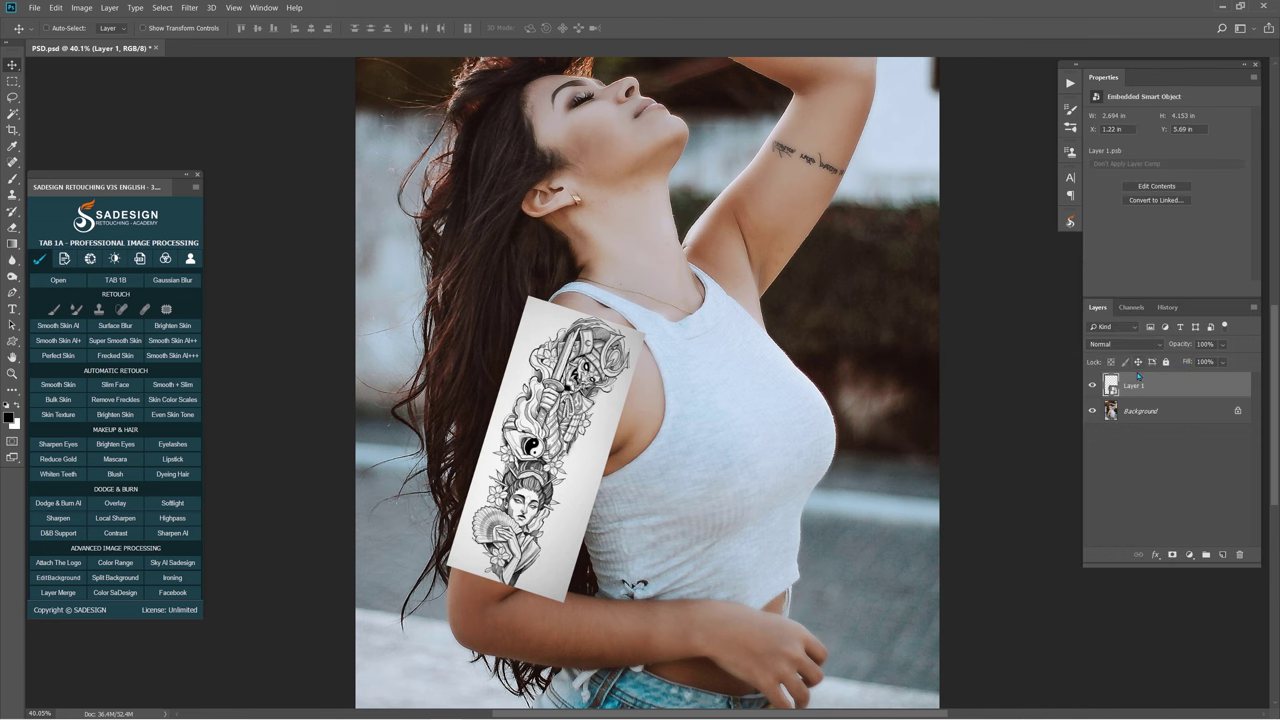
click(189, 8)
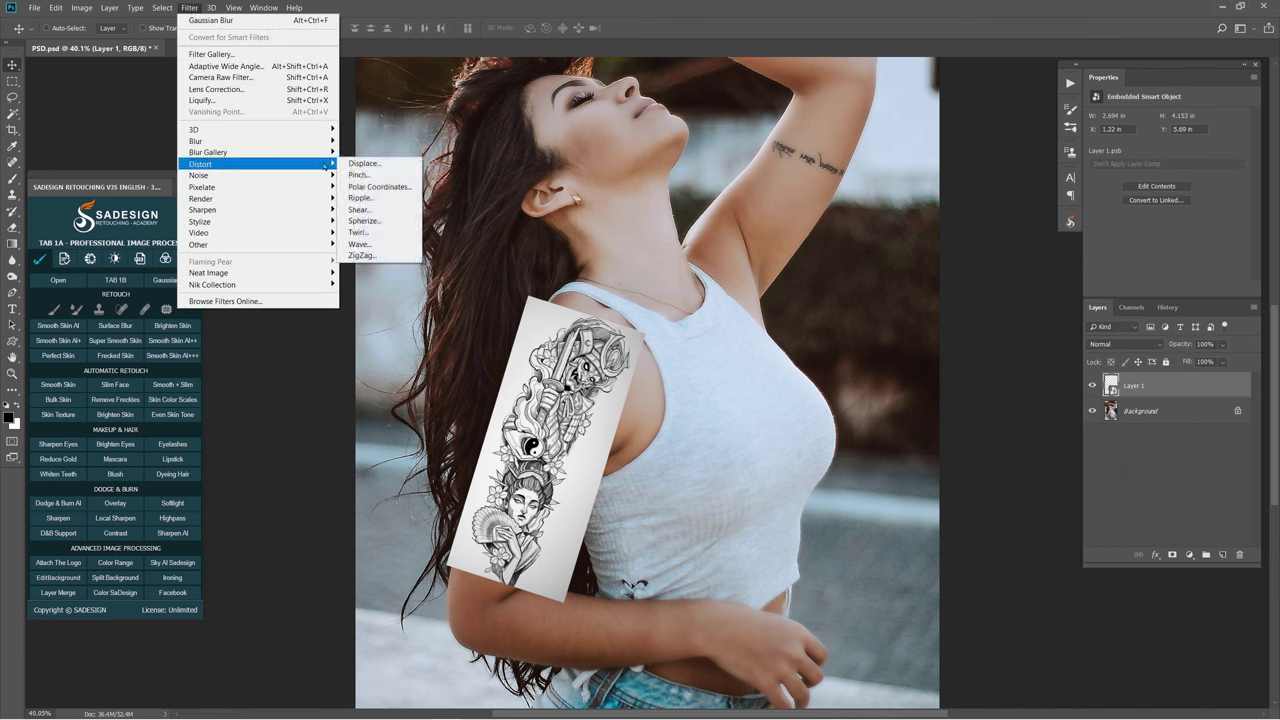
mouse_move(200, 164)
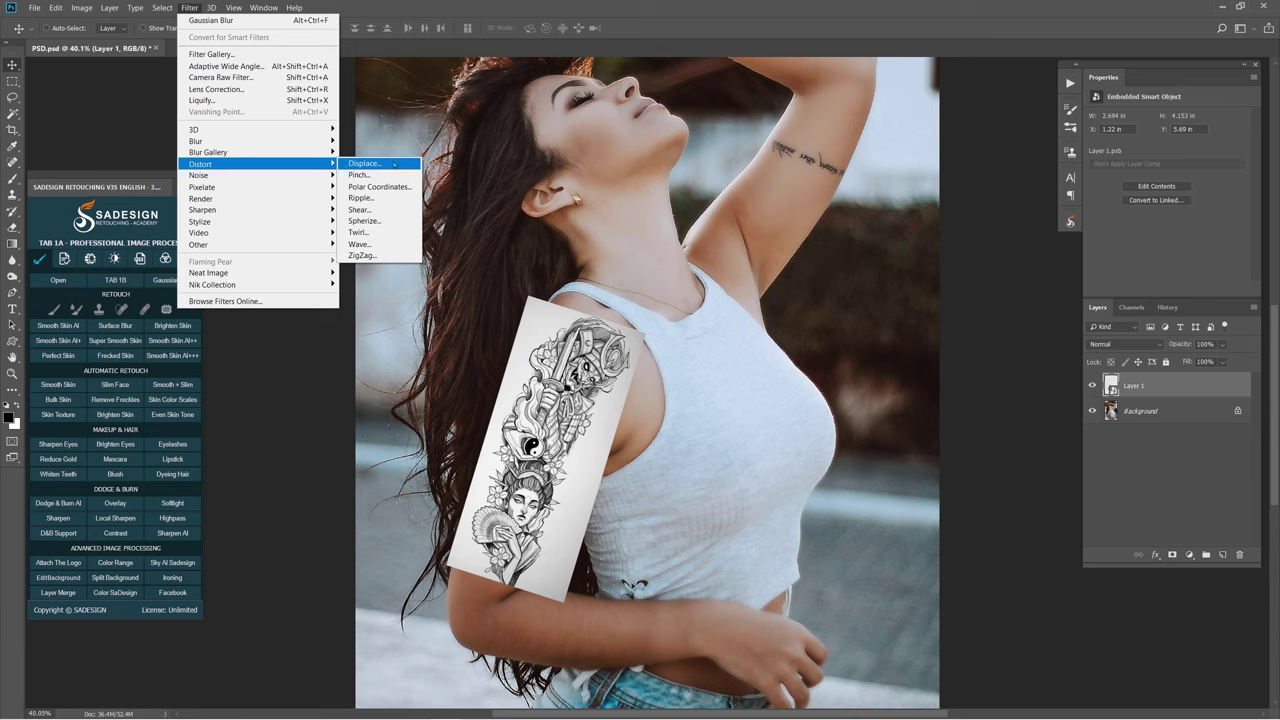
click(395, 163)
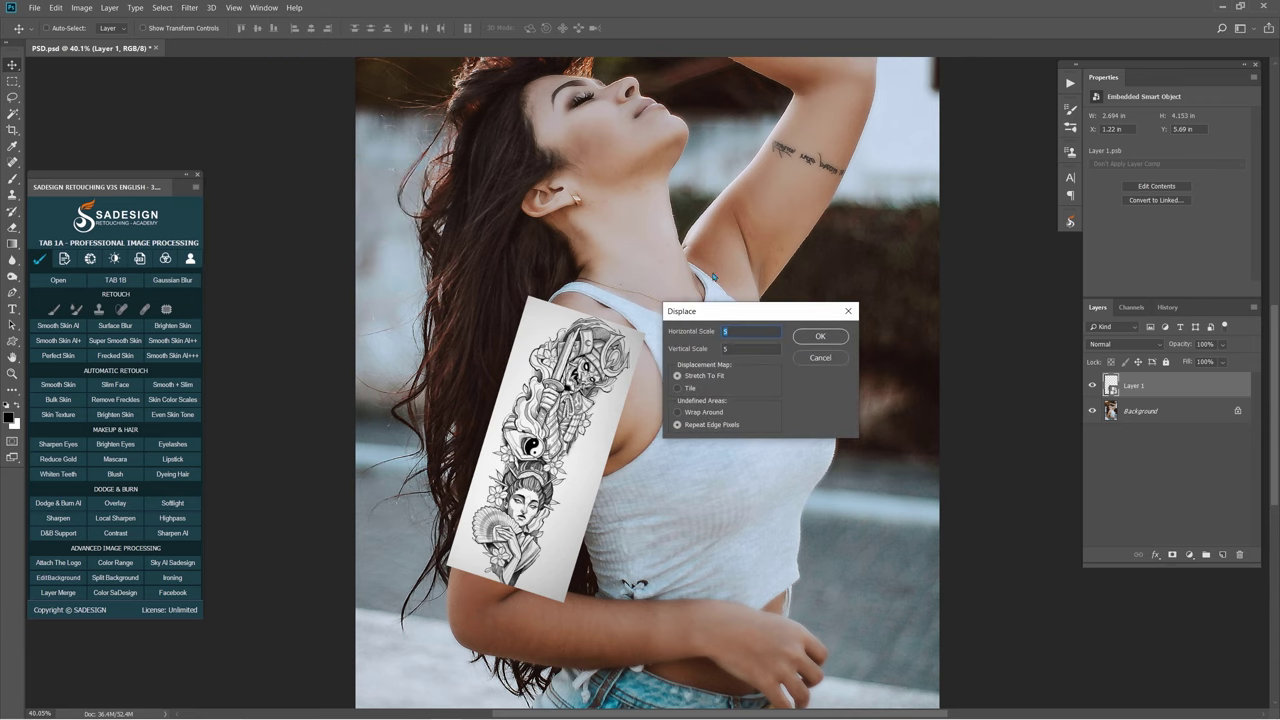
click(820, 337)
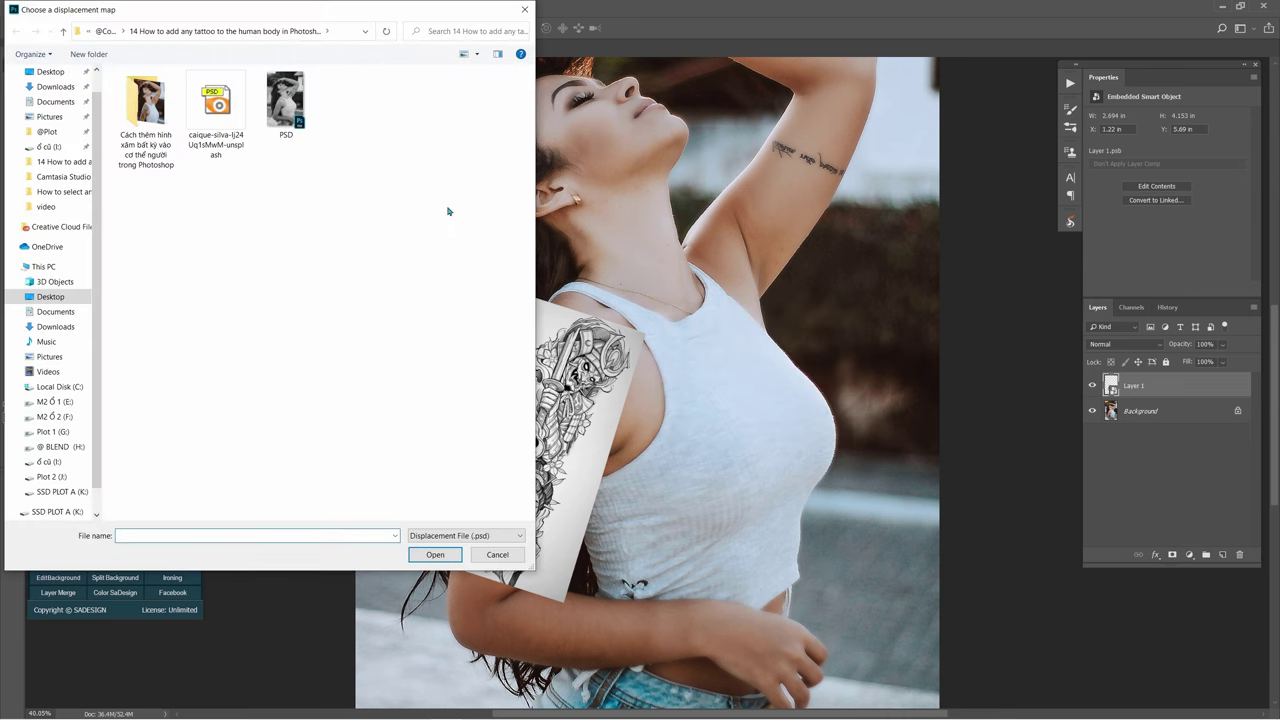
click(300, 102)
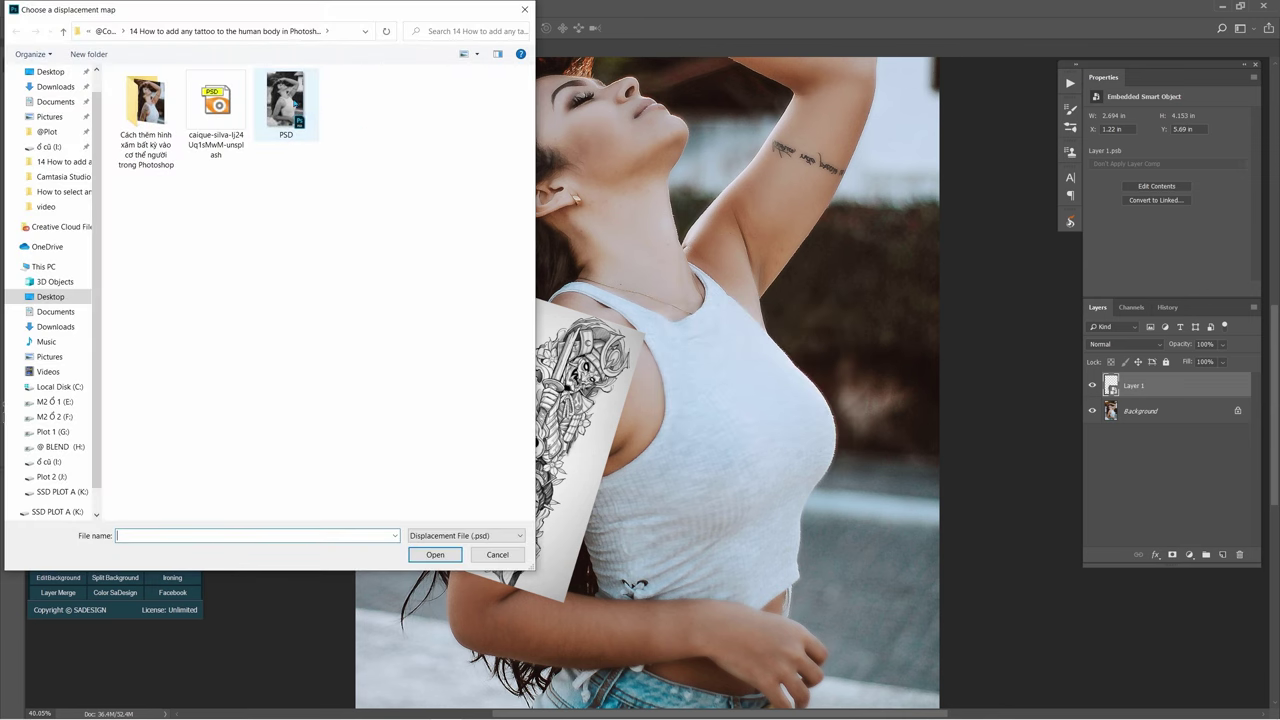
click(450, 556)
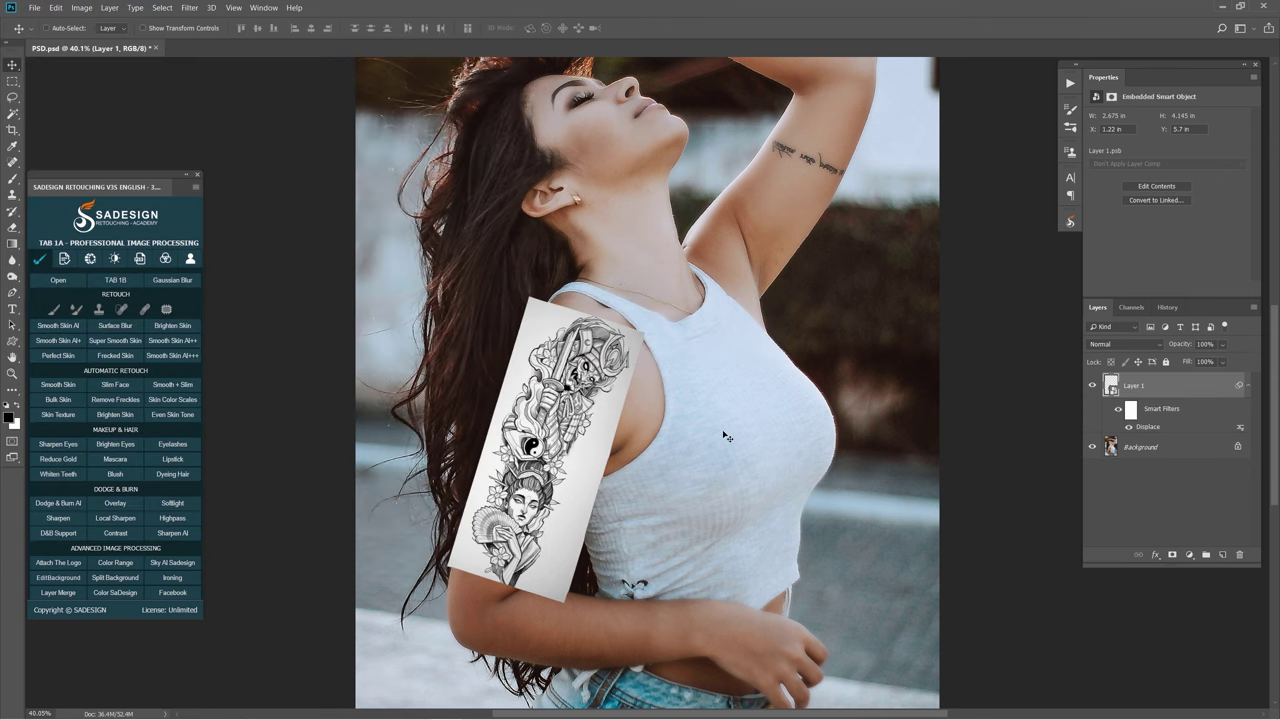
Switch the tattoo layer's blend mode to Multiply and zoom in on the arm.
click(1100, 344)
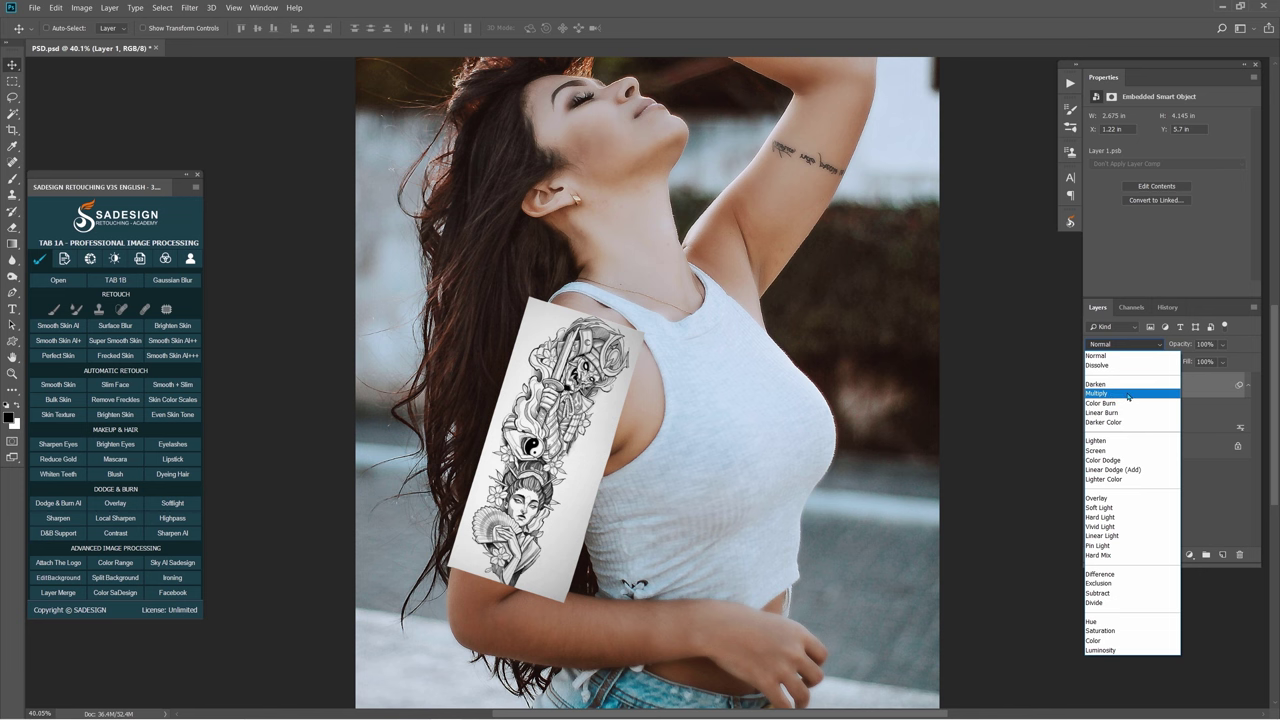
click(1128, 394)
scroll(600, 490, up, 2)
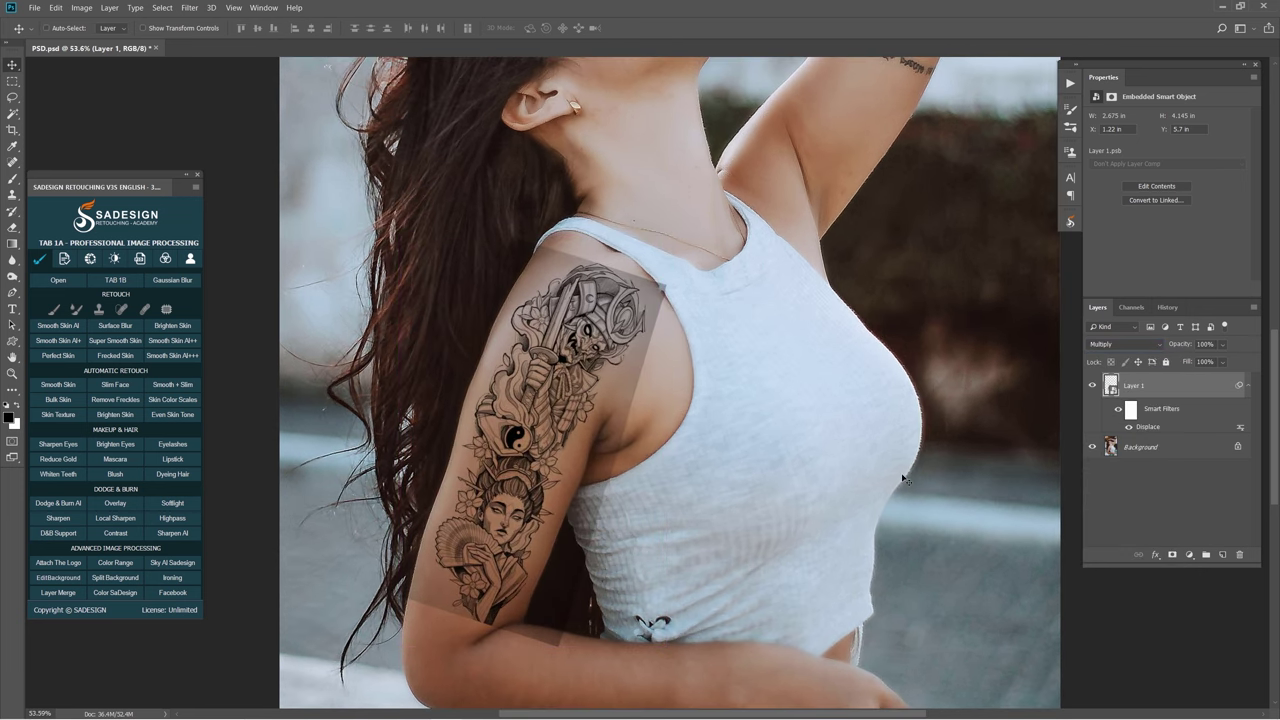
click(1156, 555)
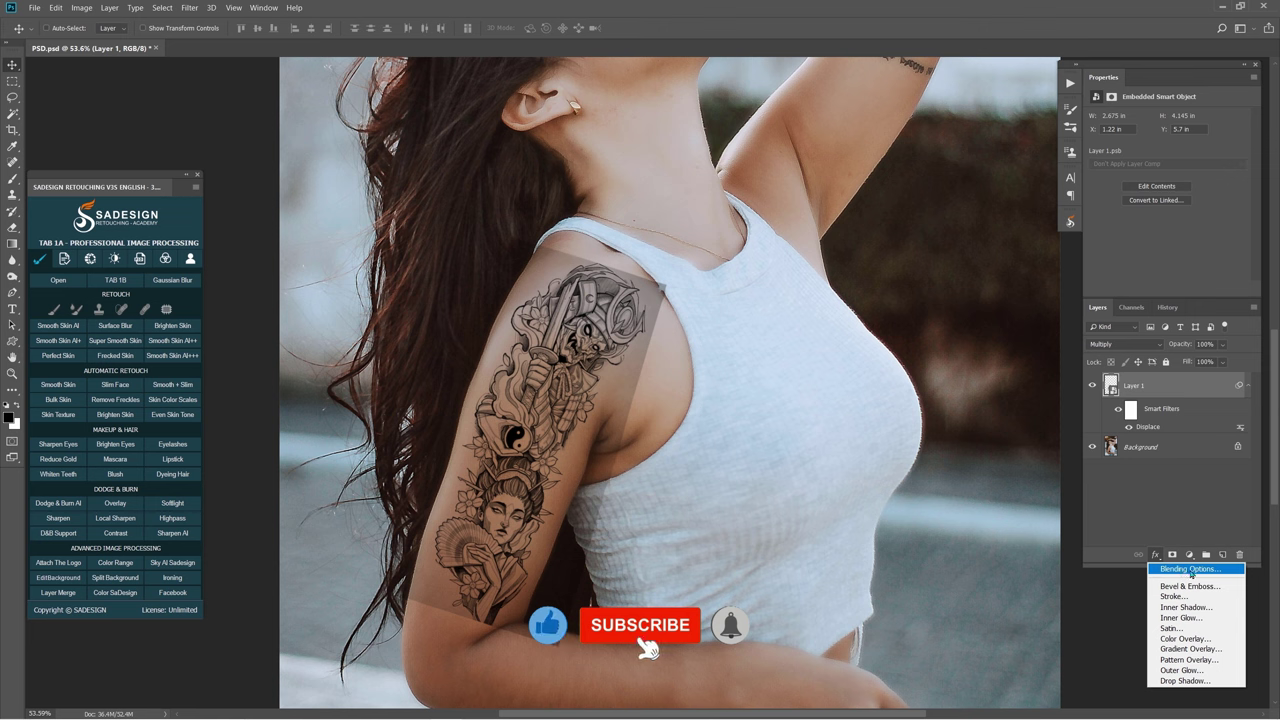
In Blending Options, split the This Layer white slider to 162/219.
click(1220, 570)
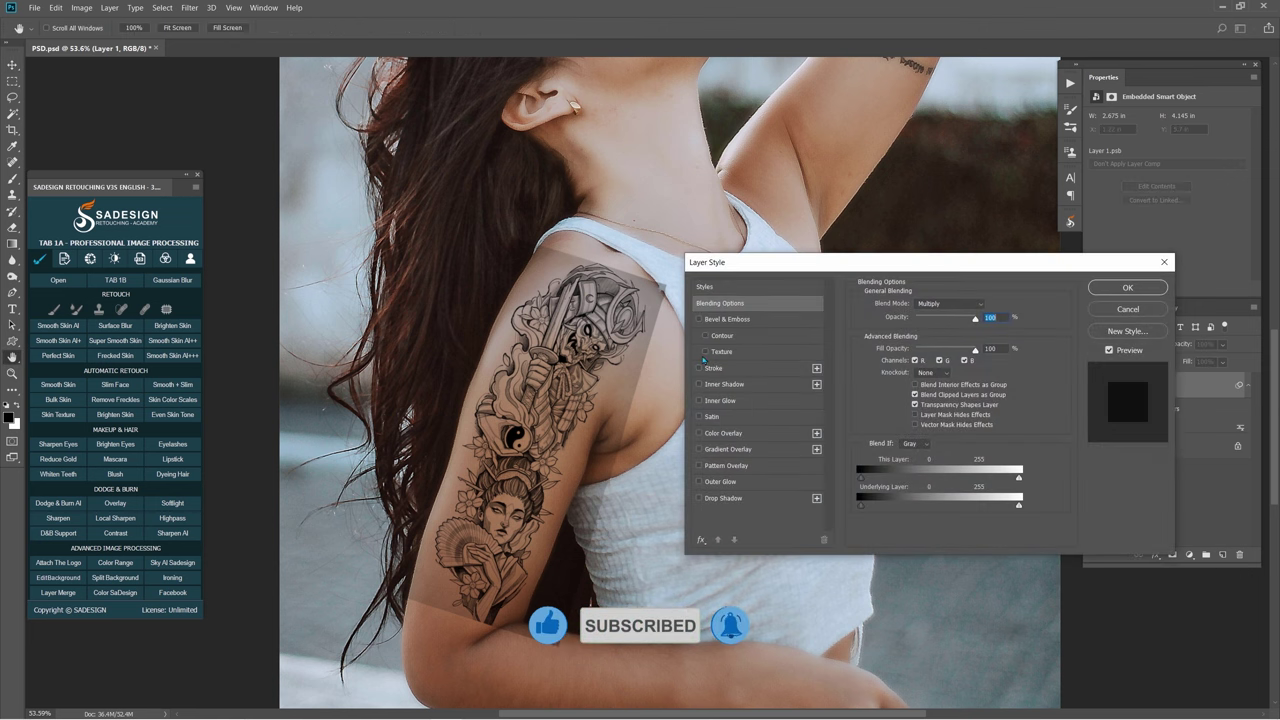
key(alt)
mouse_move(1019, 480)
mouse_down()
mouse_move(961, 481)
mouse_move(1008, 480)
mouse_up()
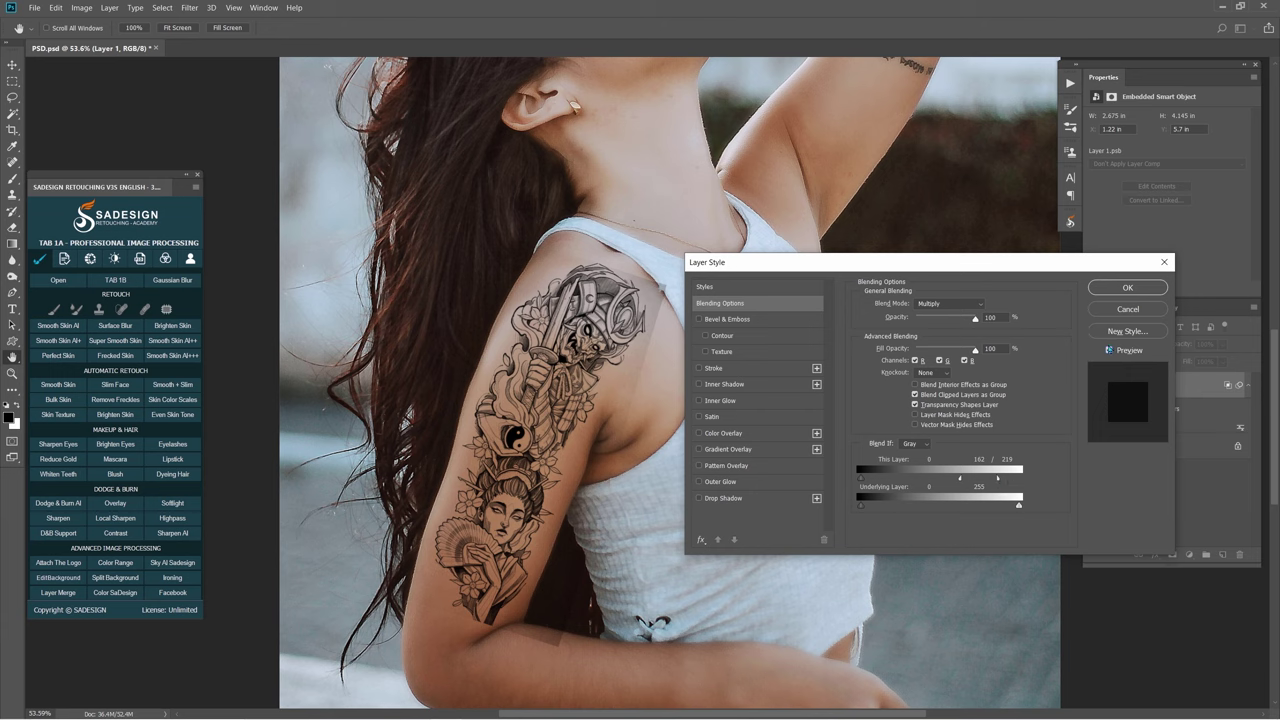
Confirm the blend-if settings and add a layer mask, with the brush enlarged to about 136 px.
click(1139, 290)
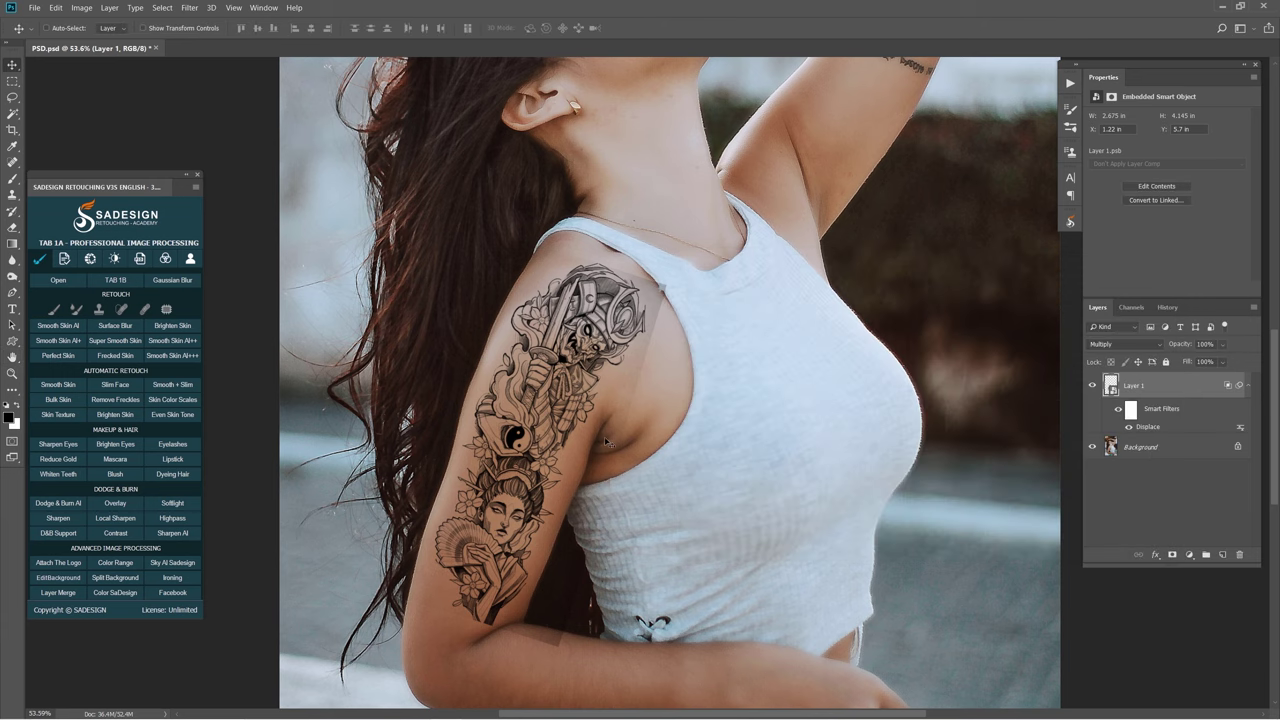
key(e)
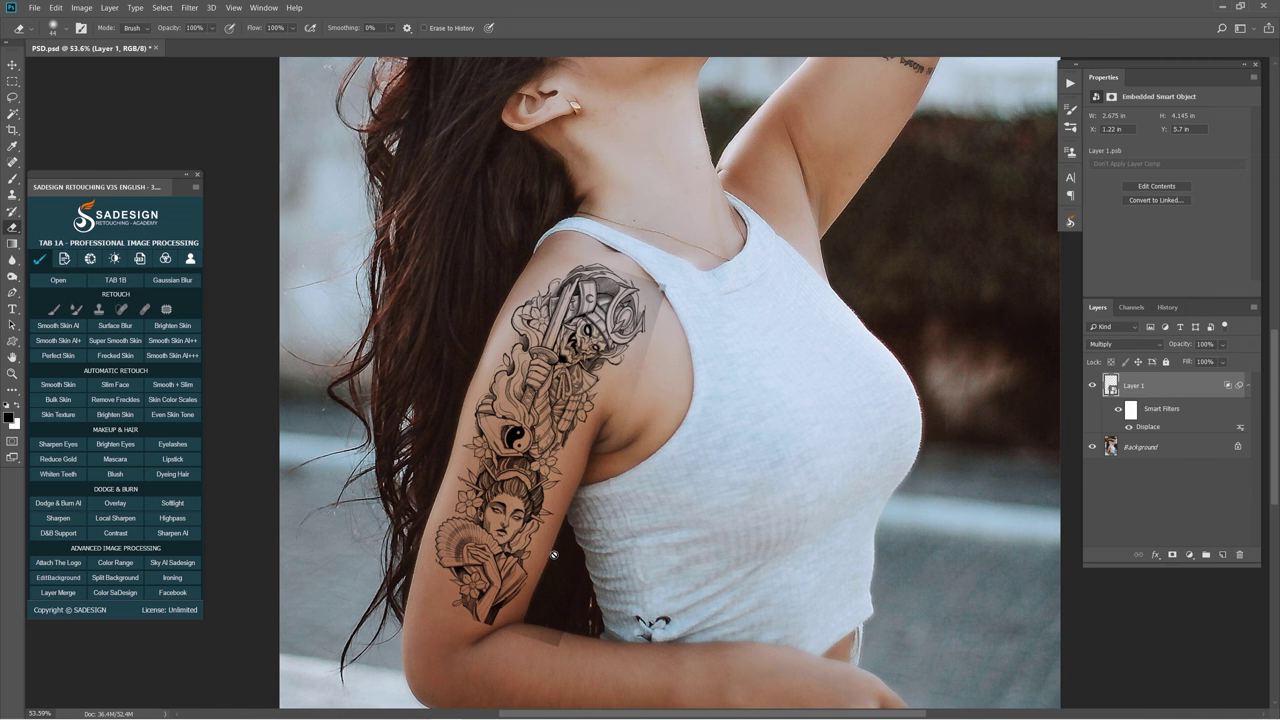
click(1172, 557)
scroll(474, 656, up, 2)
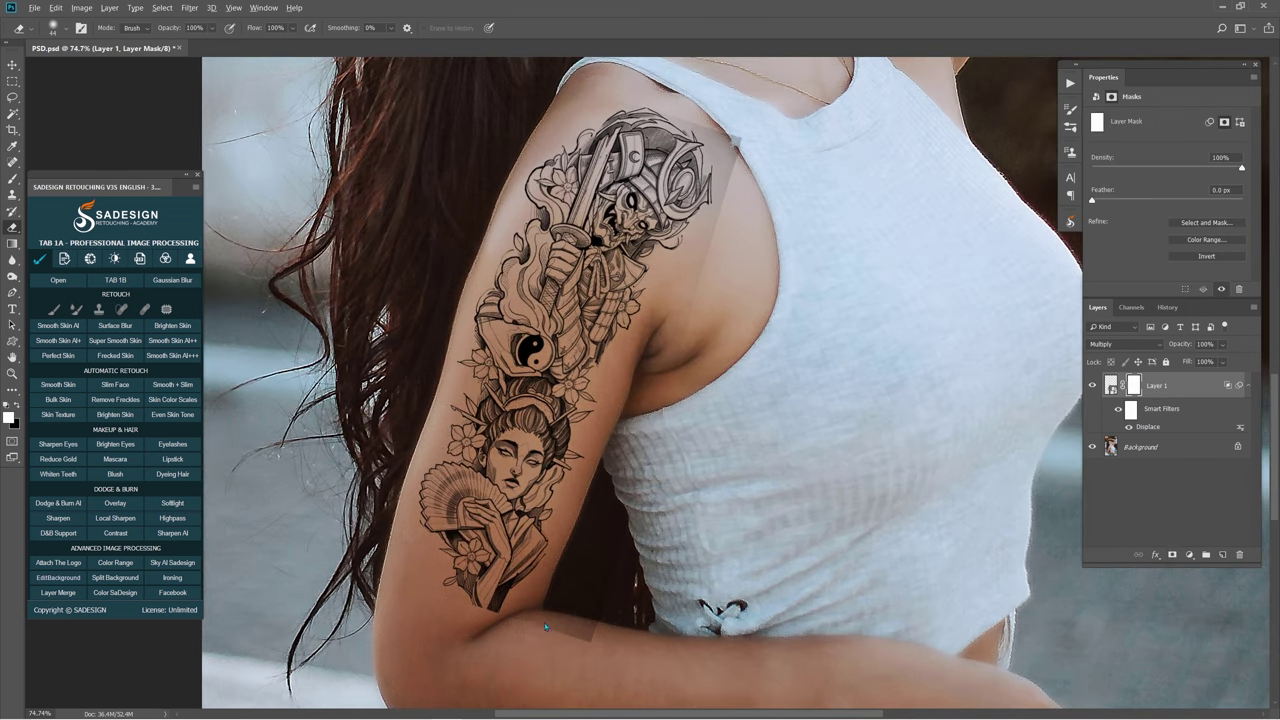
drag(548, 626, 597, 605)
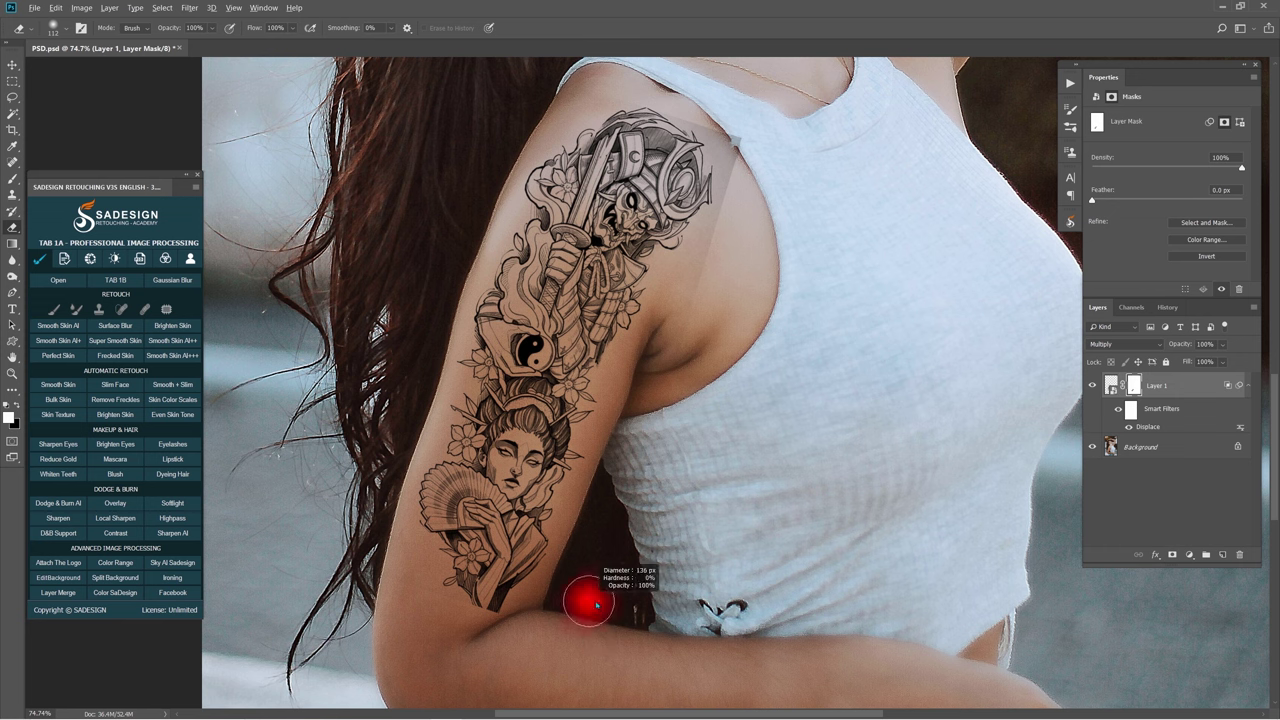
Mask away the tattoo's stray edges, then fit the photo on screen and hide the tattoo to compare.
drag(715, 218, 686, 377)
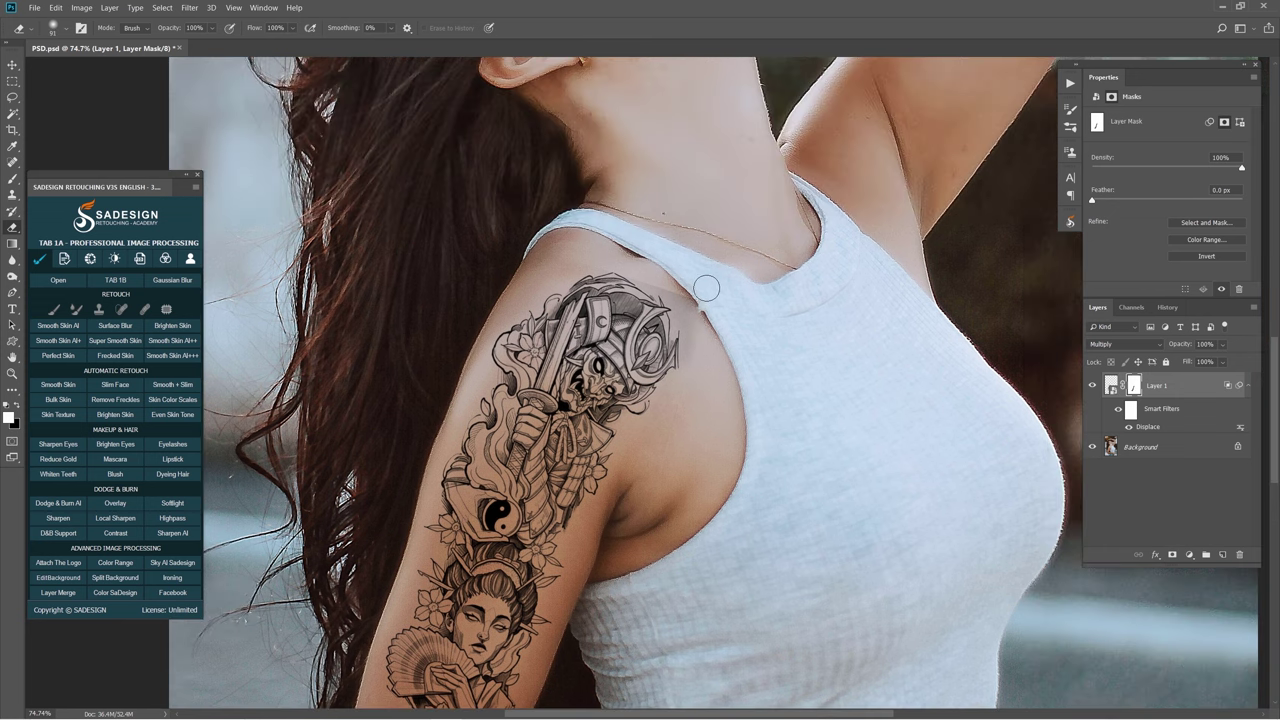
key(bracketright)
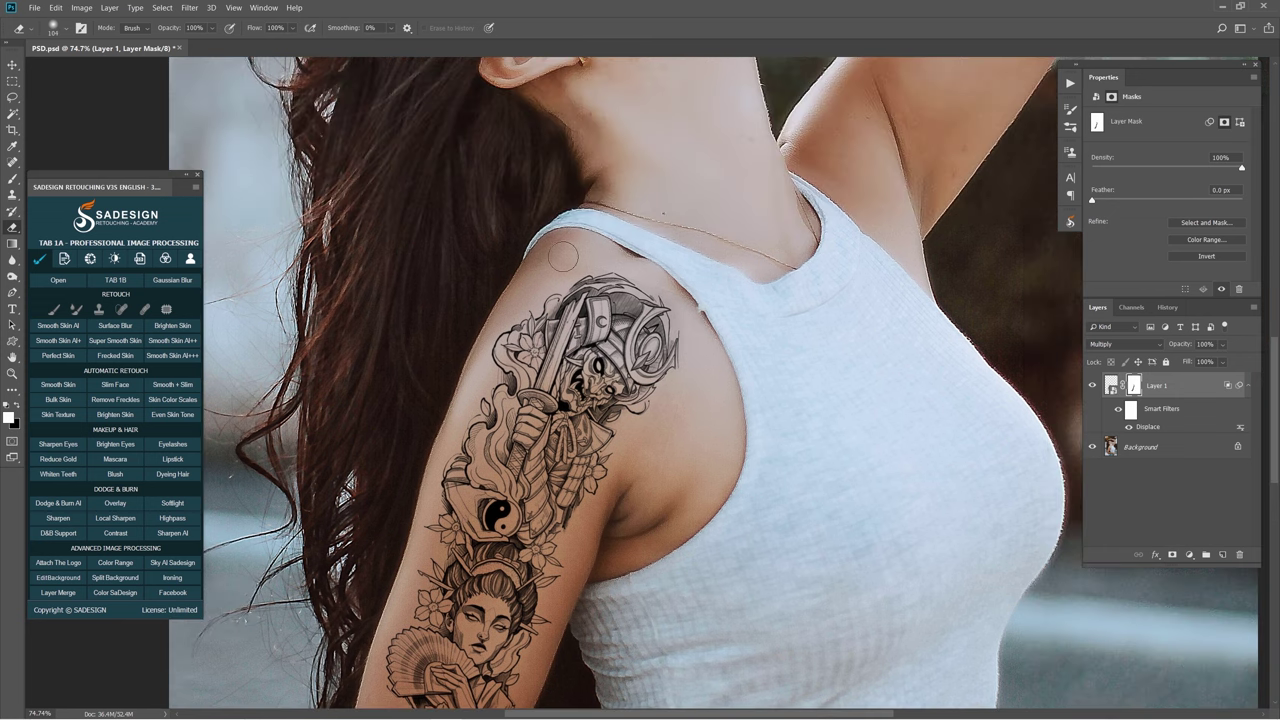
scroll(556, 256, down, 2)
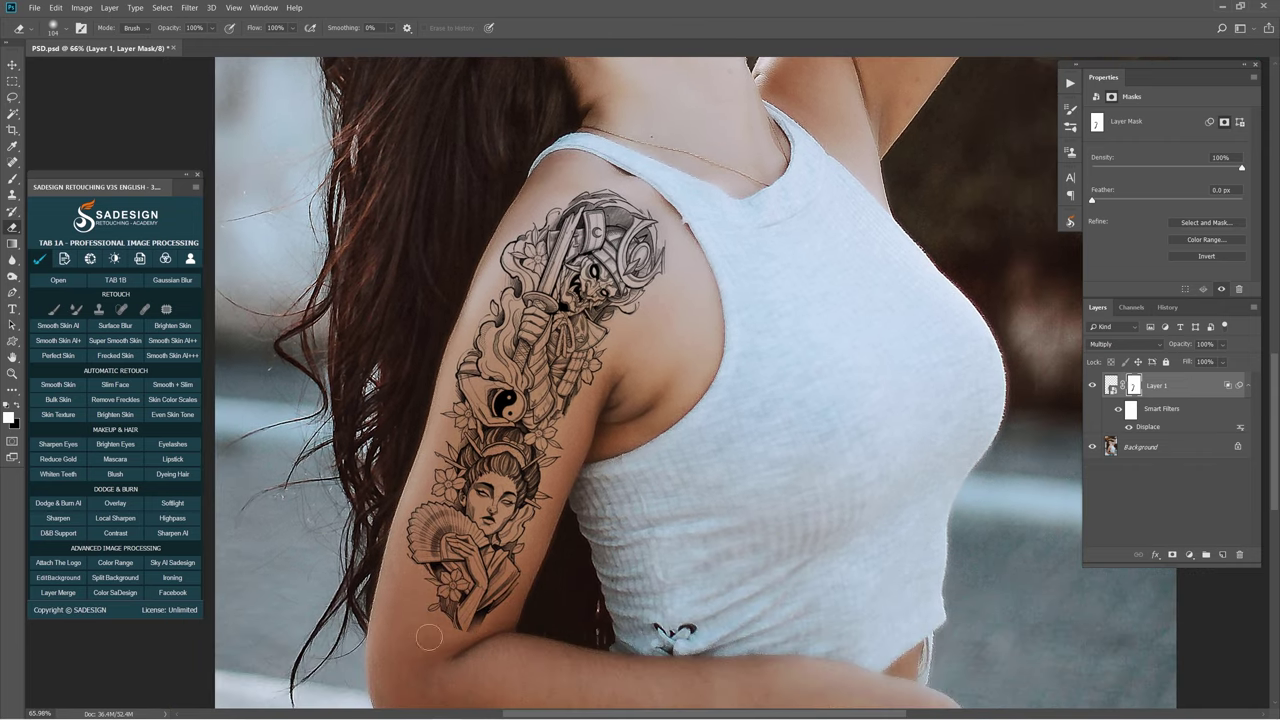
key(ctrl+0)
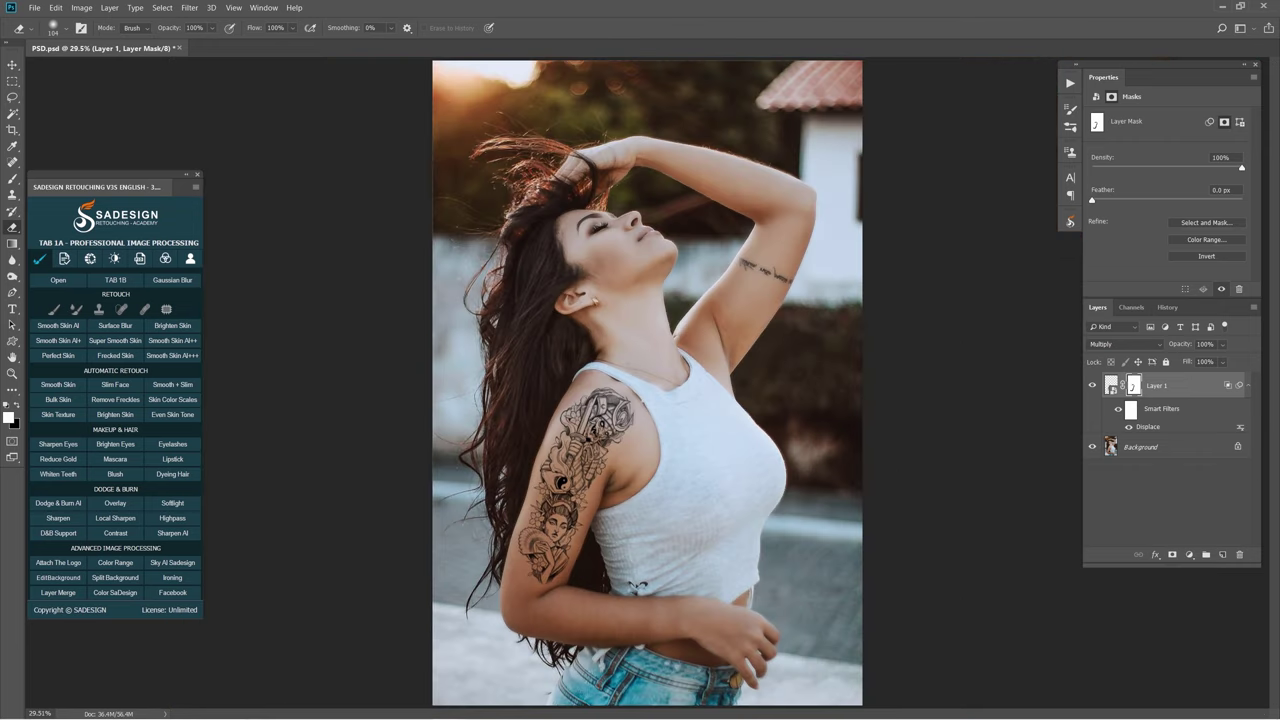
click(1091, 385)
scroll(647, 380, up, 1)
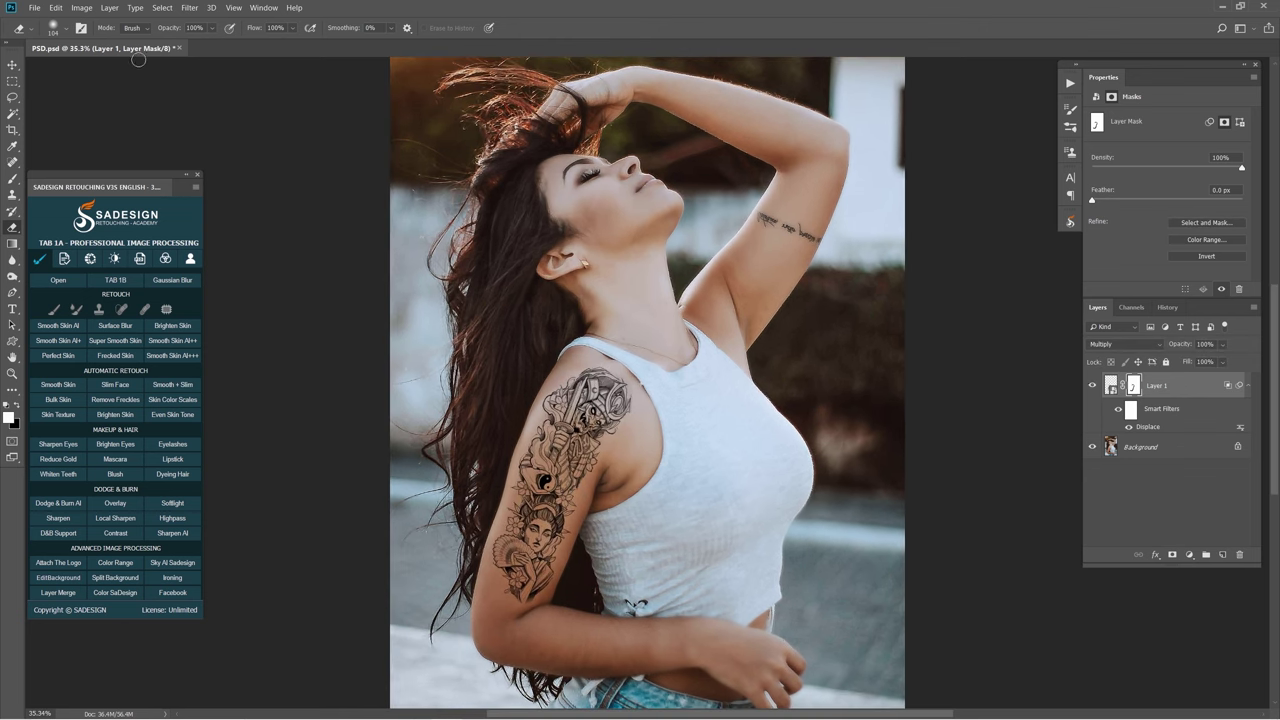
Apply Gaussian Blur with a 1-pixel radius to the tattoo layer.
click(189, 8)
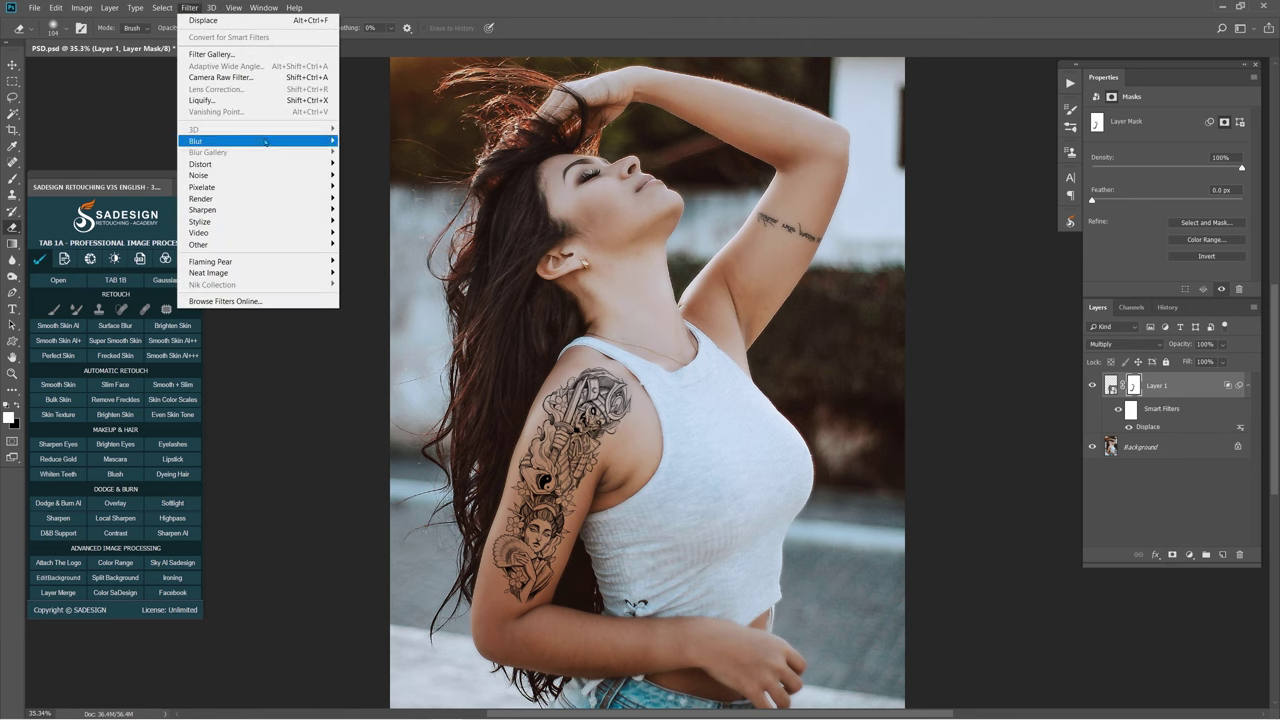
mouse_move(230, 141)
click(370, 188)
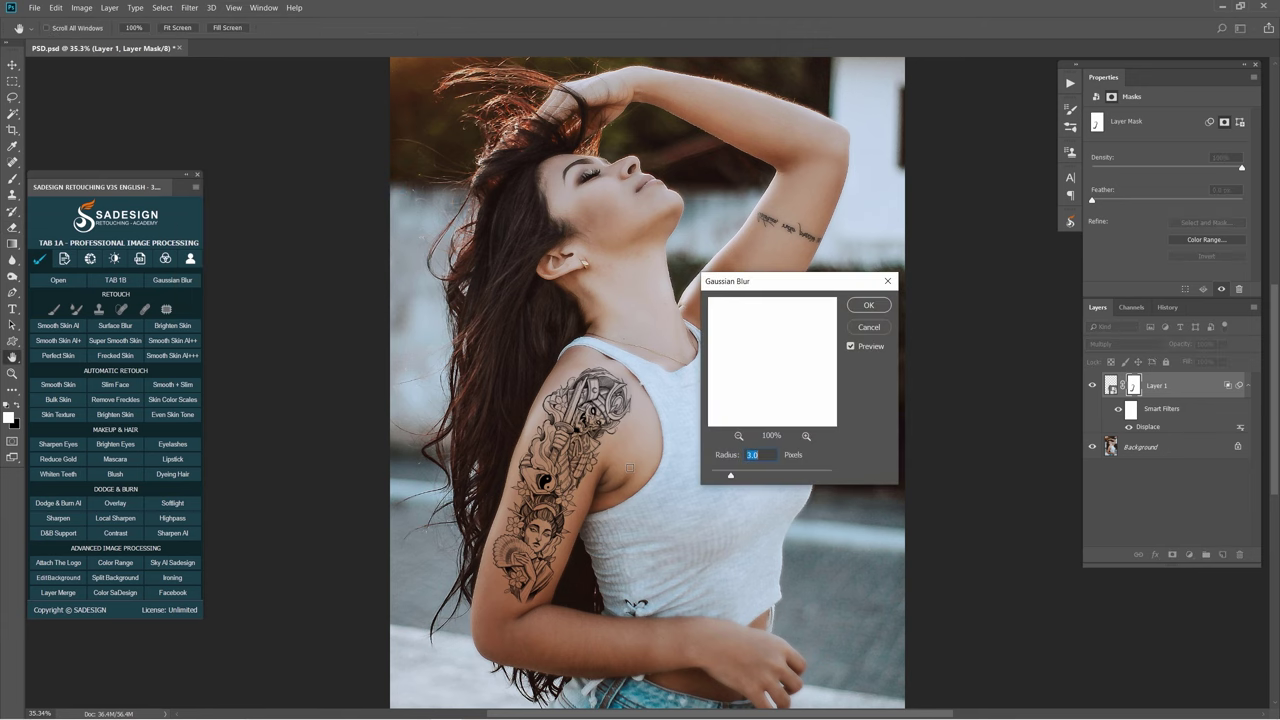
text(1)
key(Return)
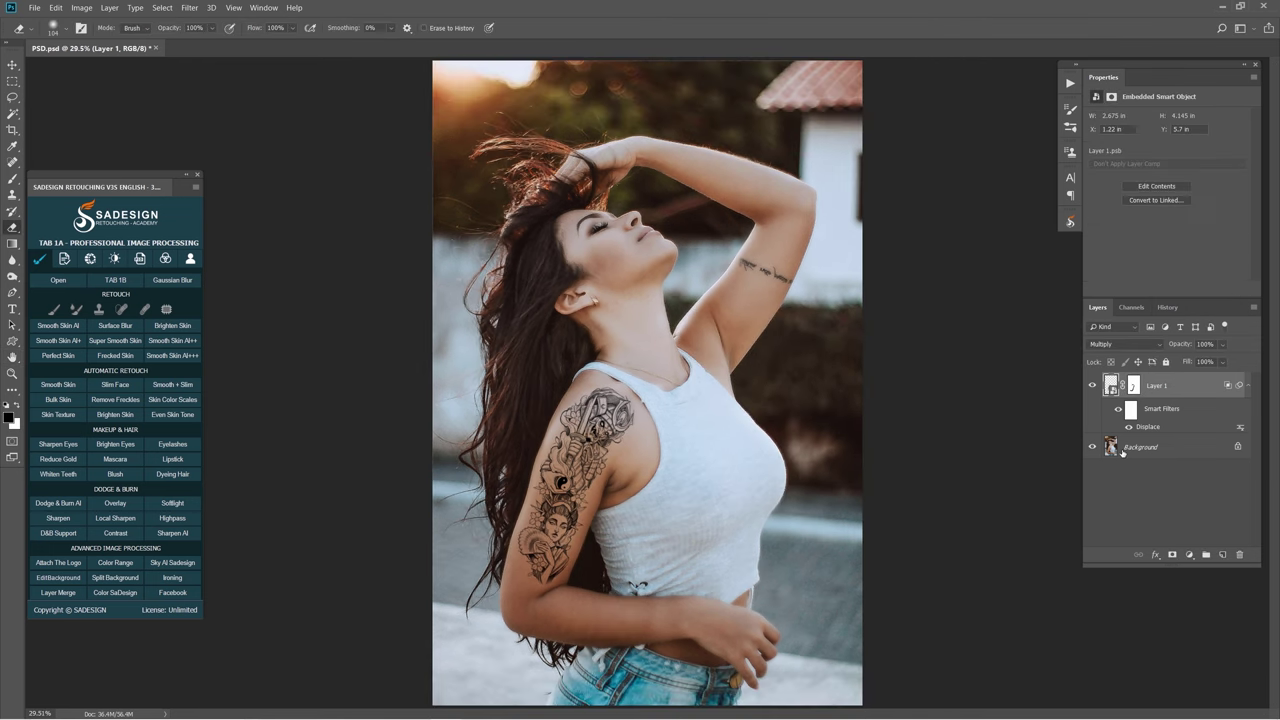
Duplicate the Background photo, move the copy above Layer 1, and desaturate it.
key(shift+alt+n)
click(1124, 449)
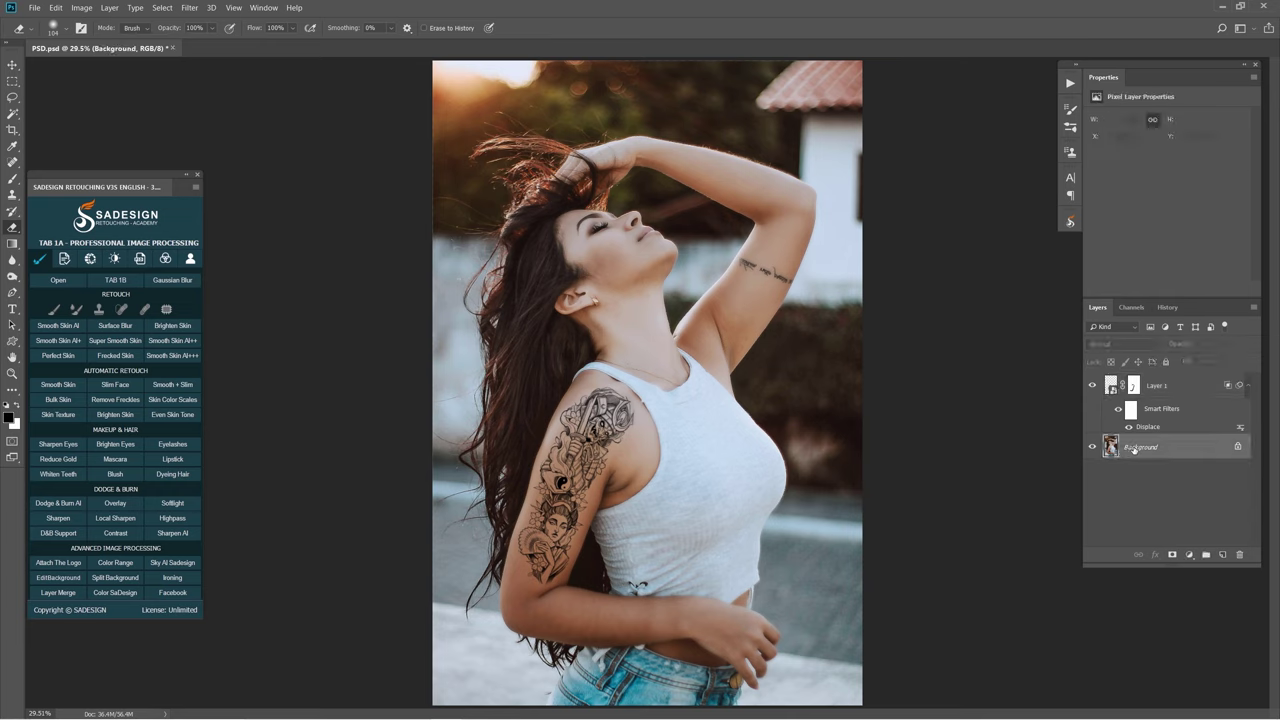
key(ctrl+j)
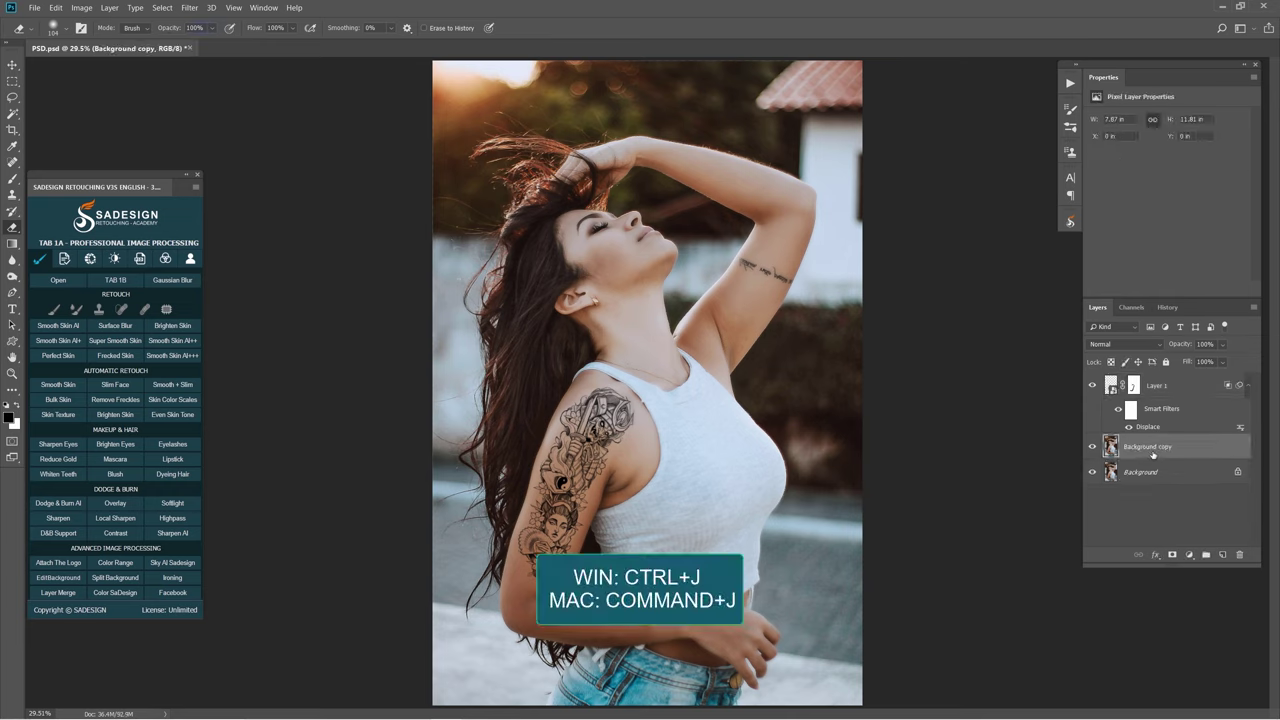
drag(1152, 452, 1146, 385)
click(84, 10)
mouse_move(100, 37)
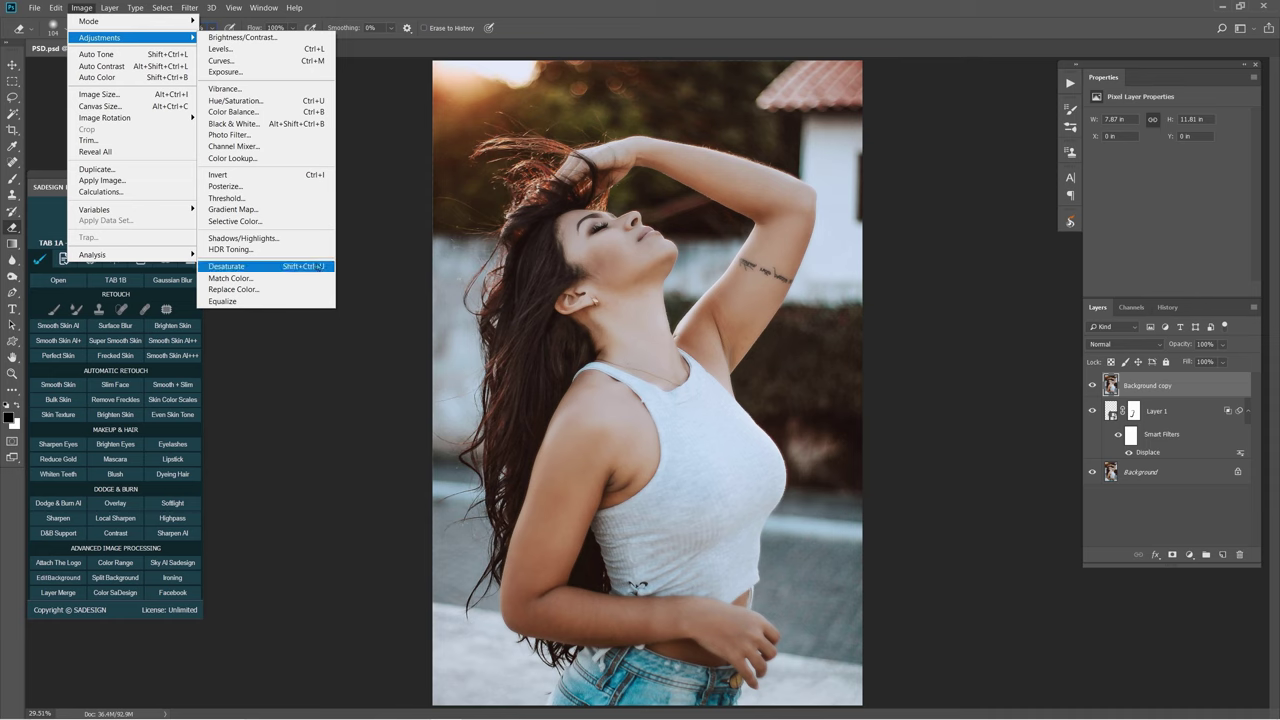
click(318, 267)
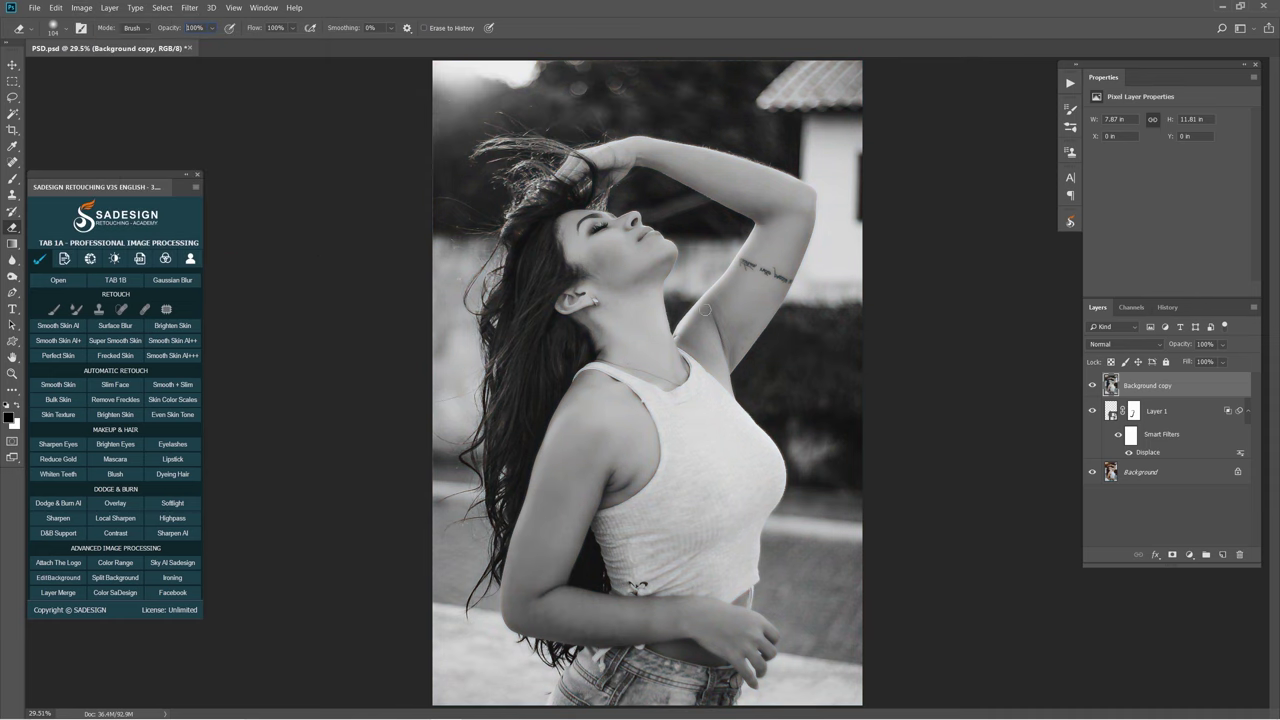
Set Background copy to Screen, convert it to a smart object, and clip it to Layer 1.
click(1124, 344)
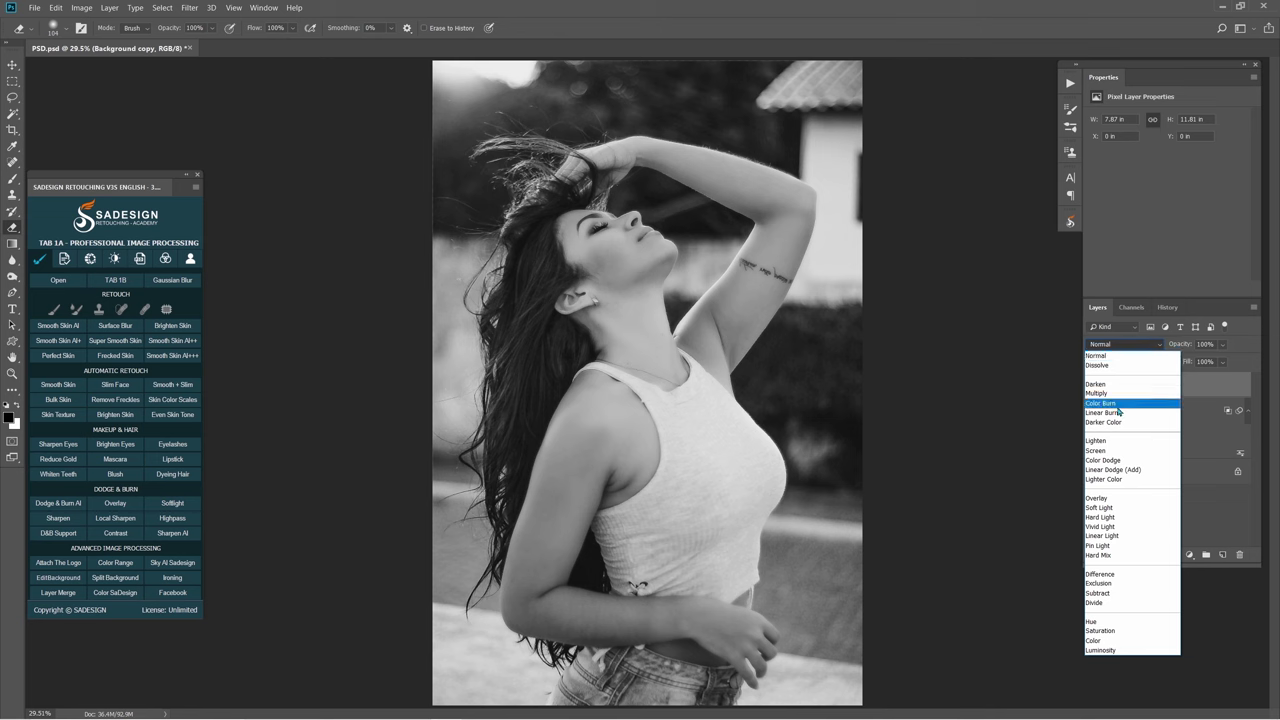
click(1115, 452)
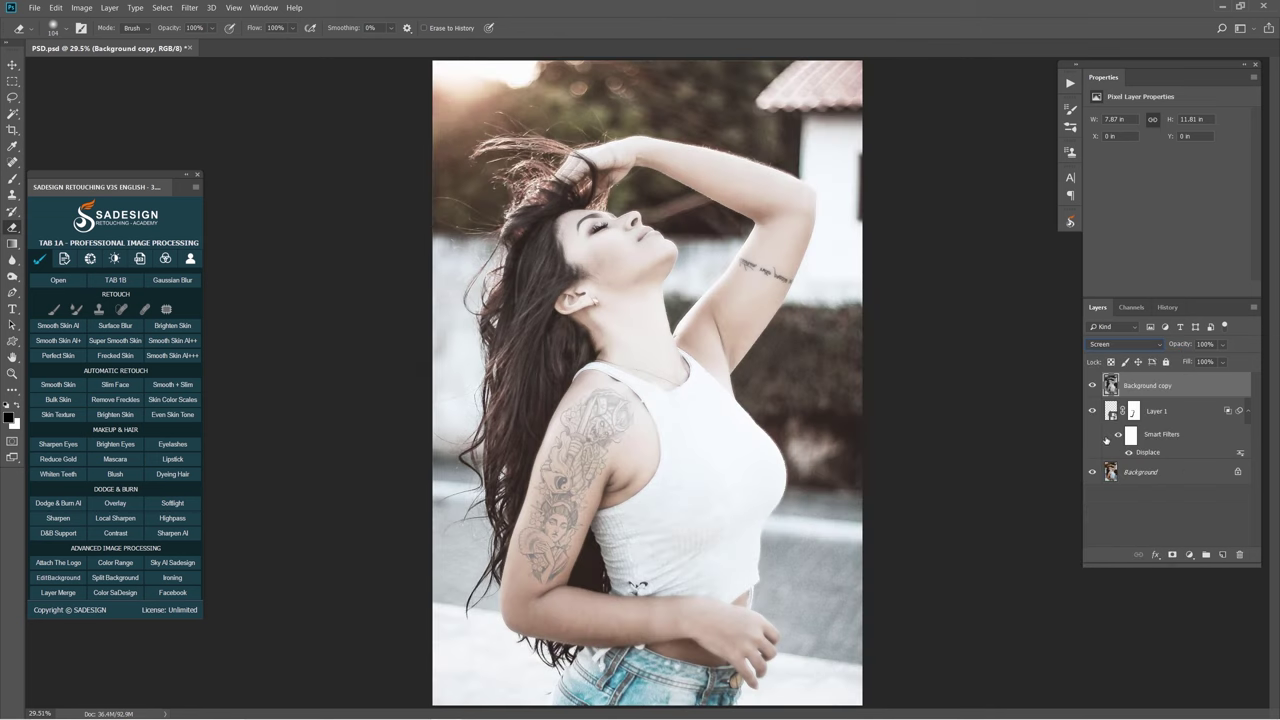
right_click(1200, 384)
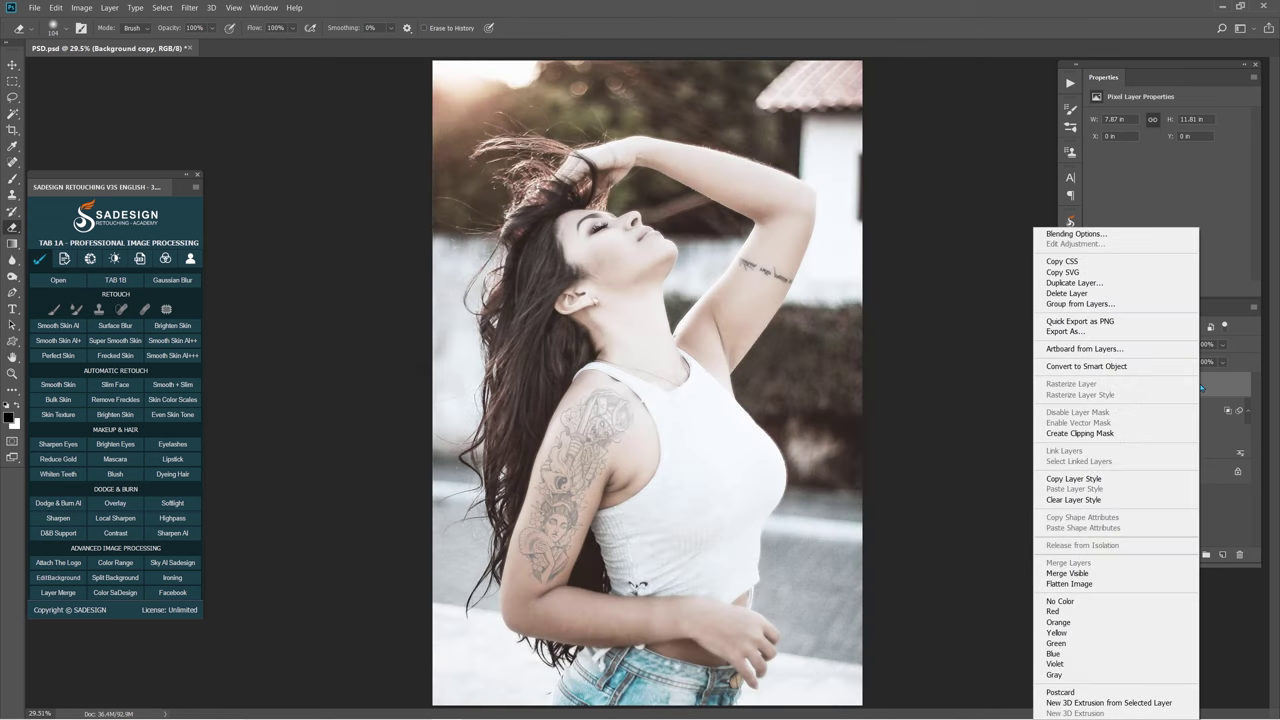
click(1152, 368)
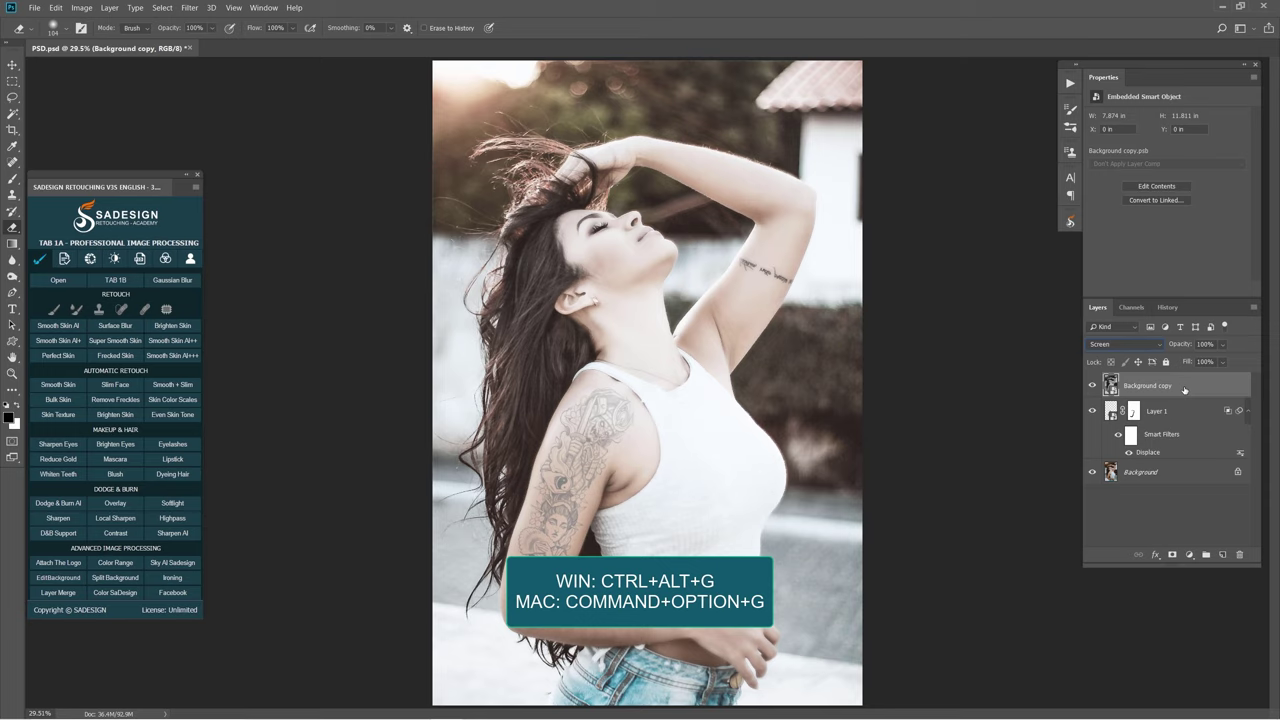
key(ctrl+alt+g)
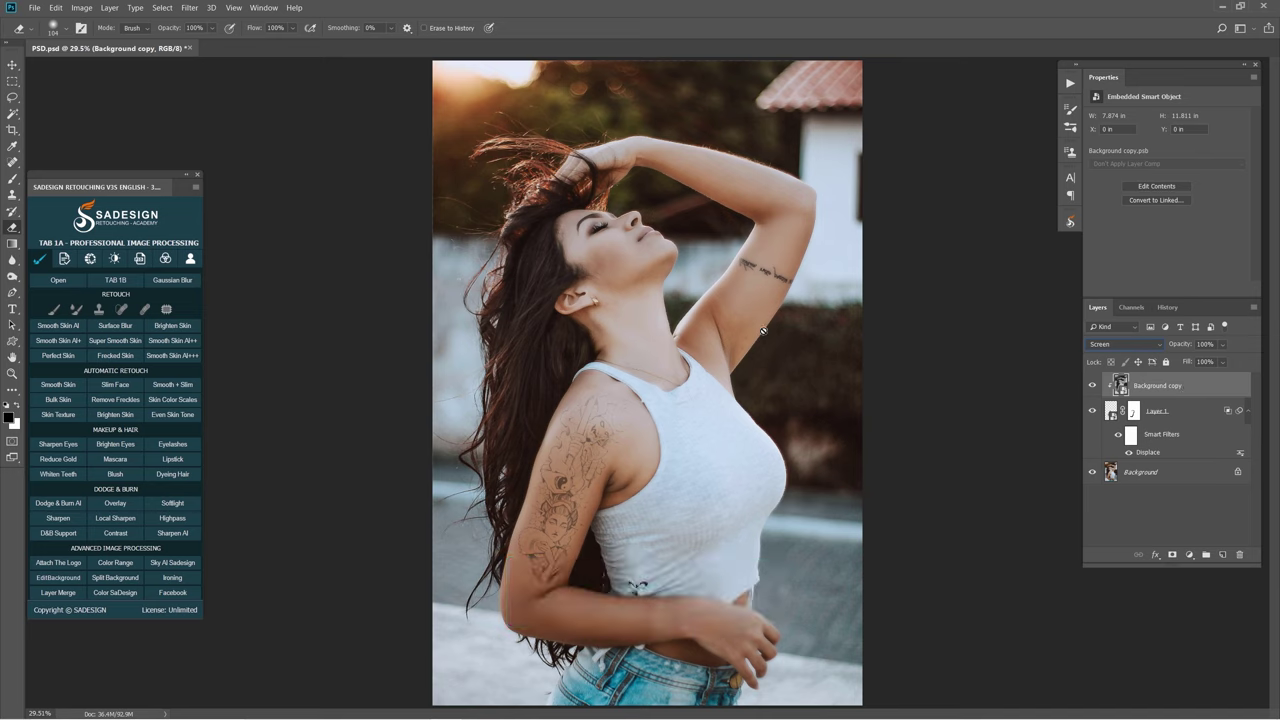
Apply a small Uniform, Monochromatic Add Noise filter to the clipped background copy.
click(189, 8)
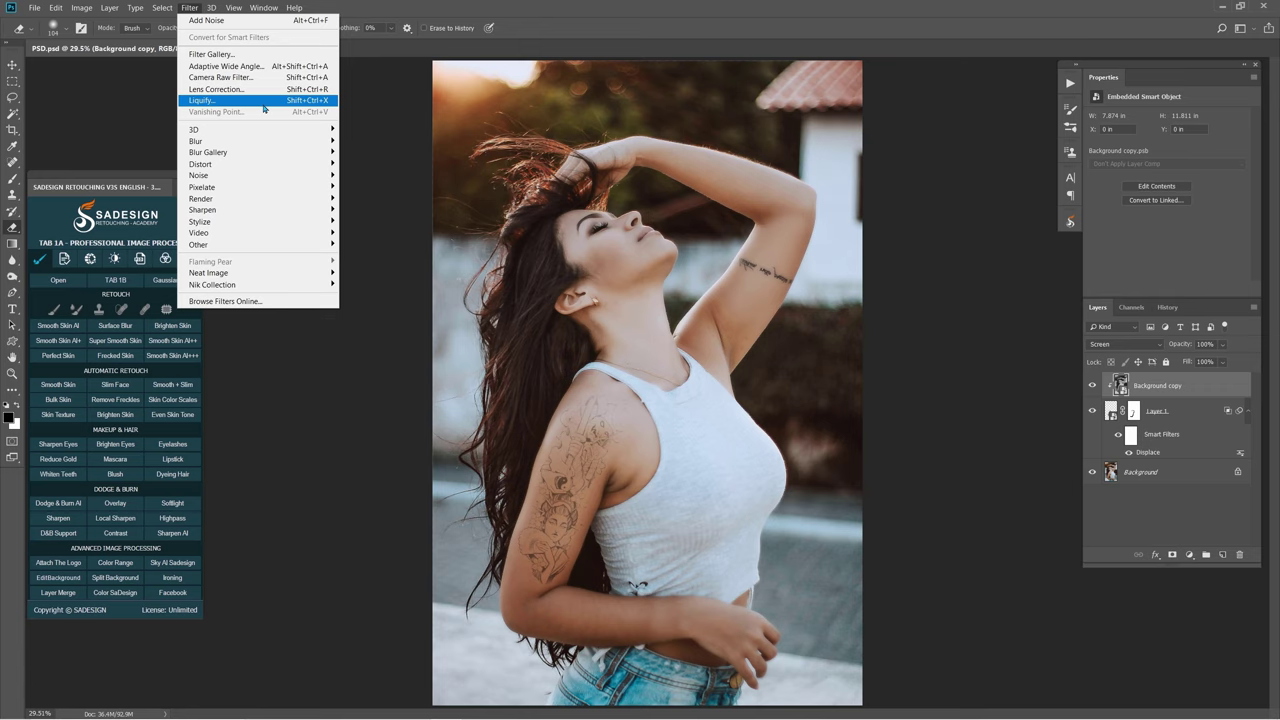
mouse_move(199, 175)
click(397, 177)
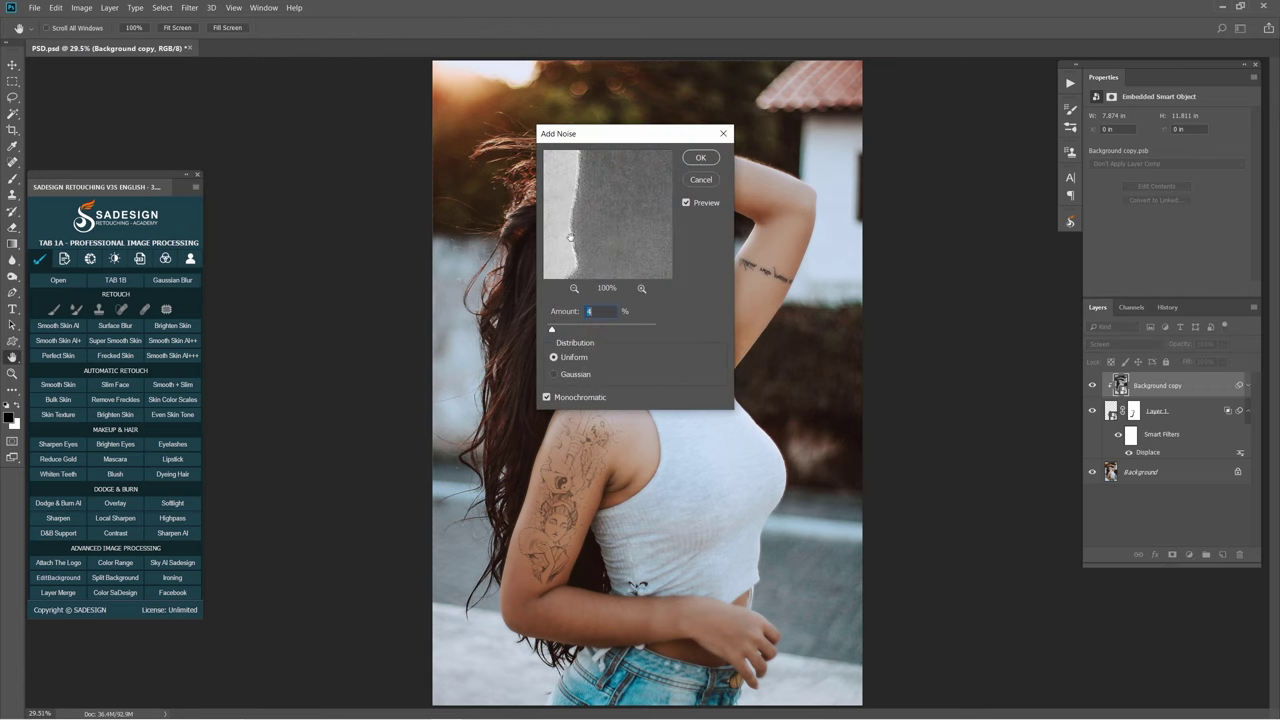
click(706, 162)
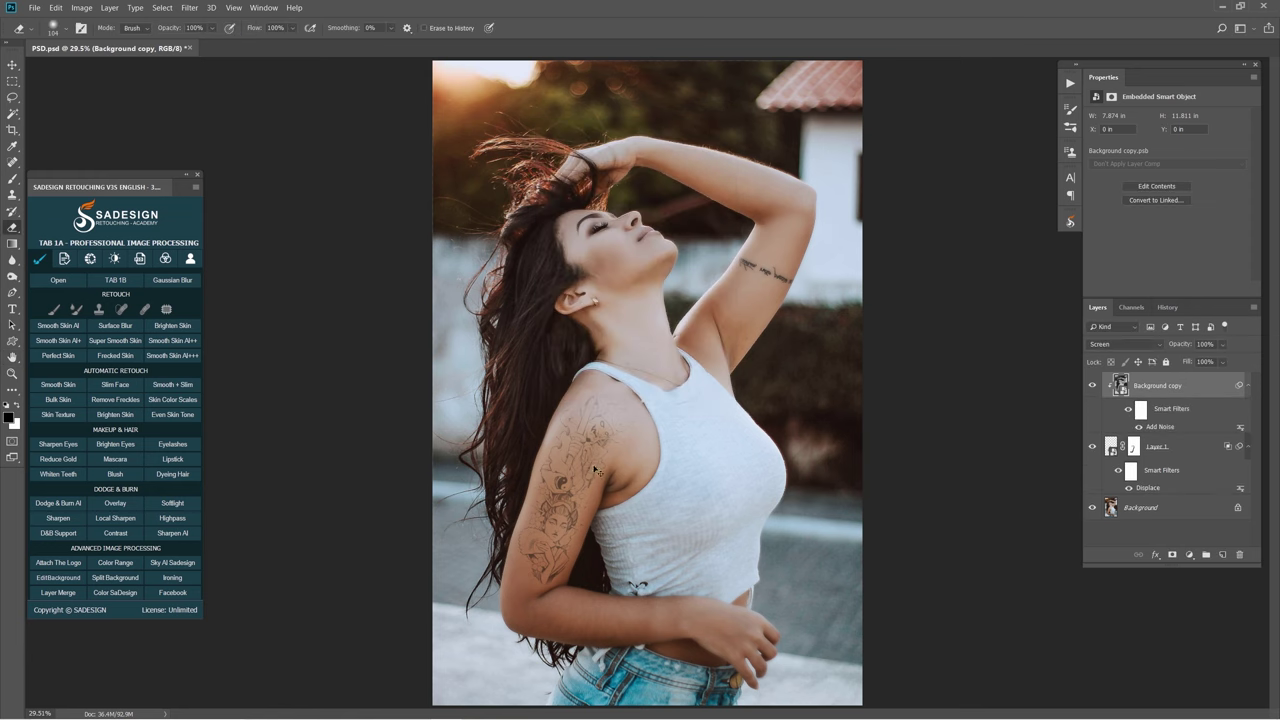
Lower the Background copy overlay's opacity to 25% in the Layers panel.
key(e)
scroll(620, 474, up, 3)
scroll(620, 474, up, 2)
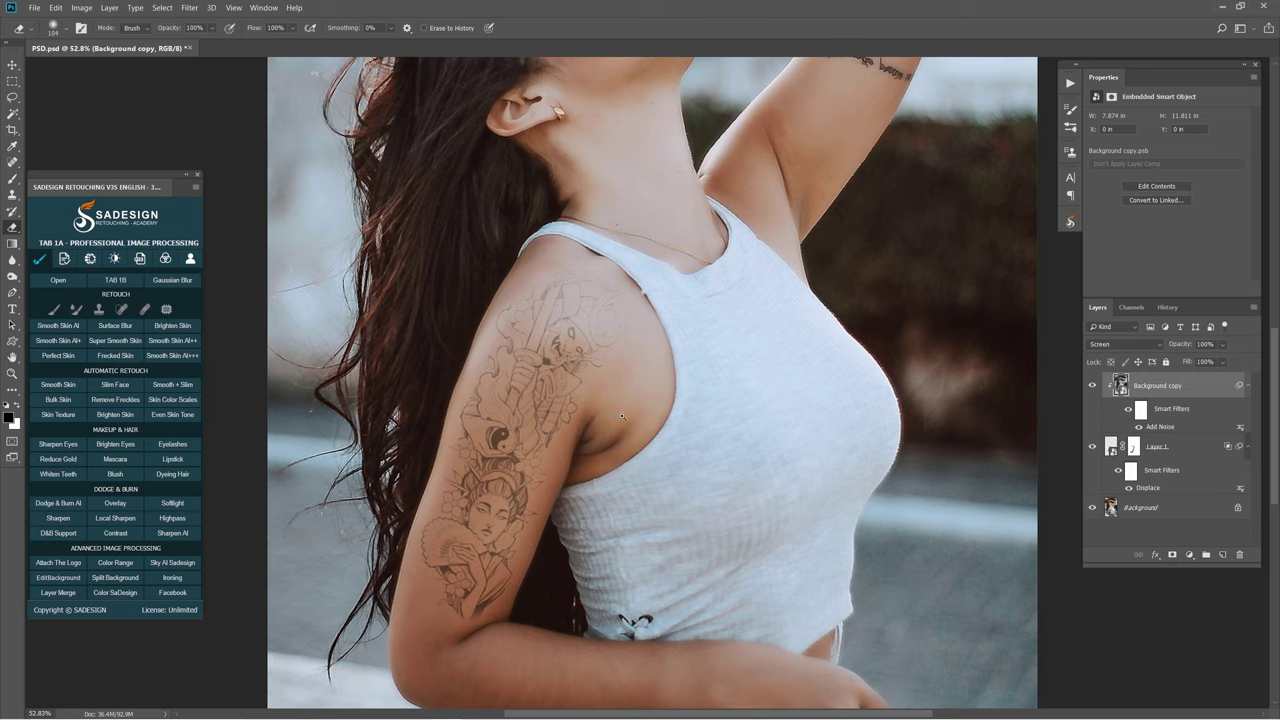
scroll(595, 474, up, 2)
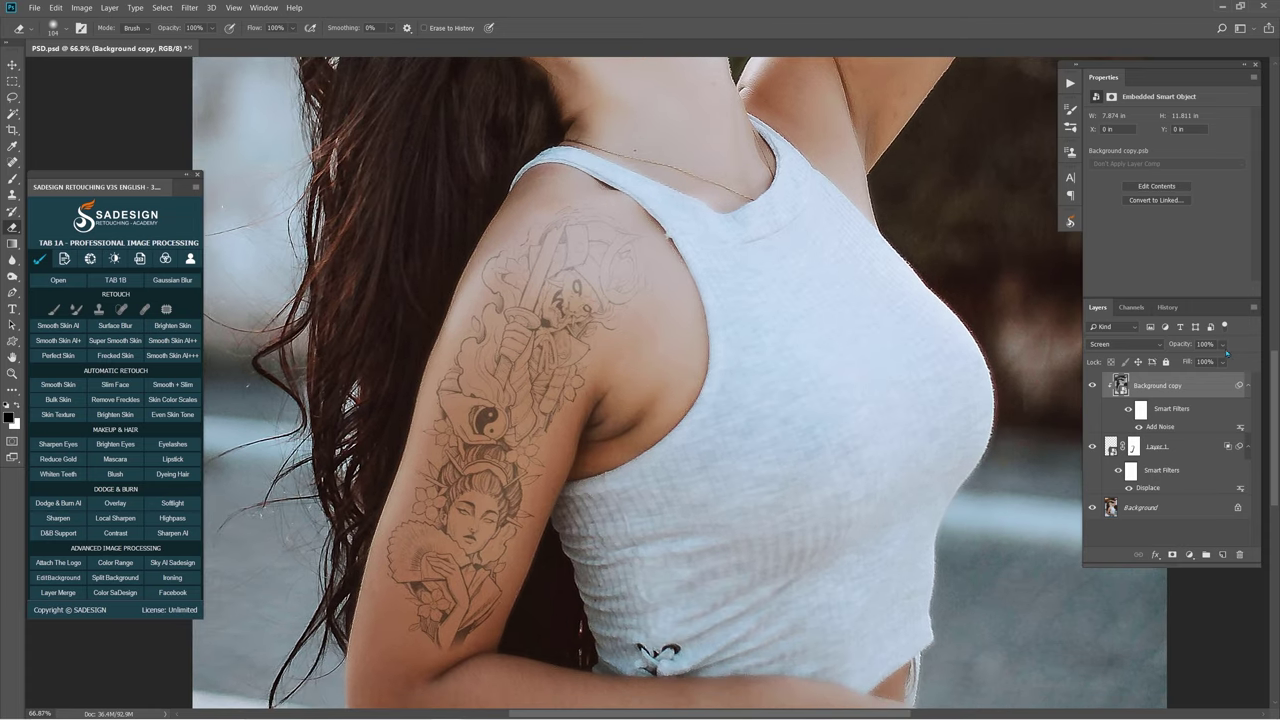
click(1223, 345)
click(1191, 362)
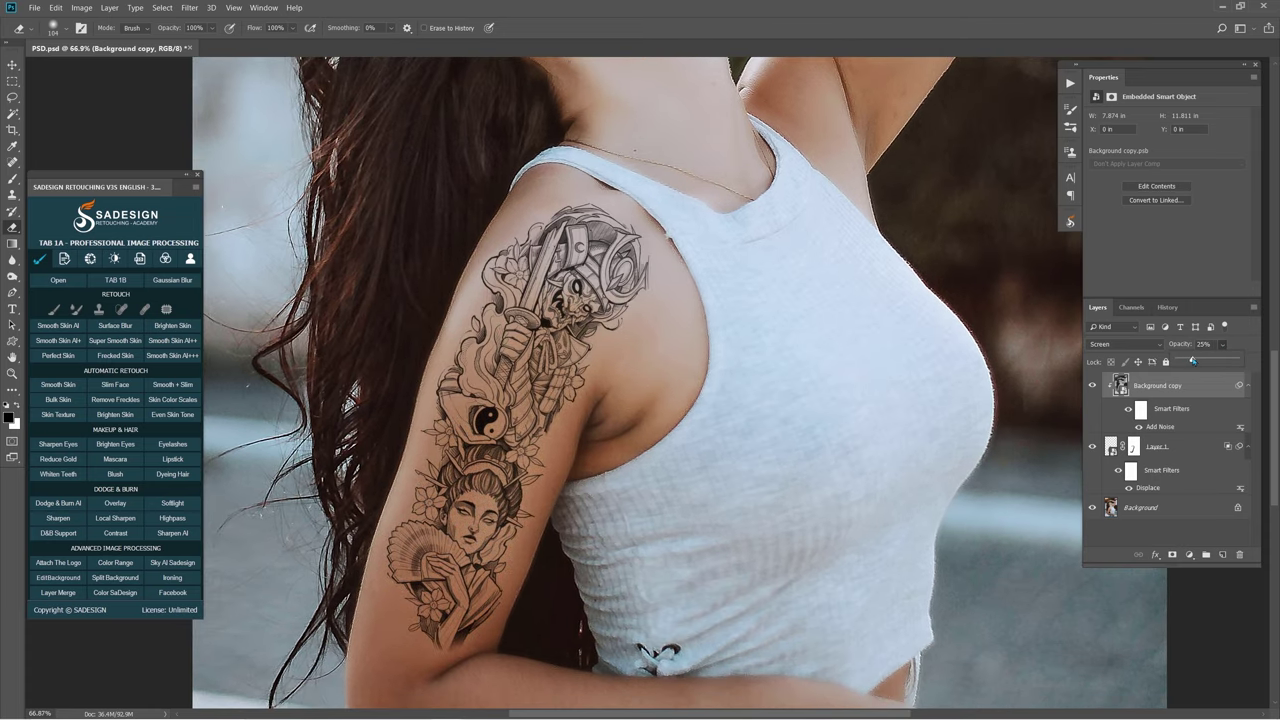
Toggle the overlay's visibility to compare, then fit the whole photo on screen.
click(1092, 385)
click(1092, 385)
click(1092, 386)
key(ctrl+0)
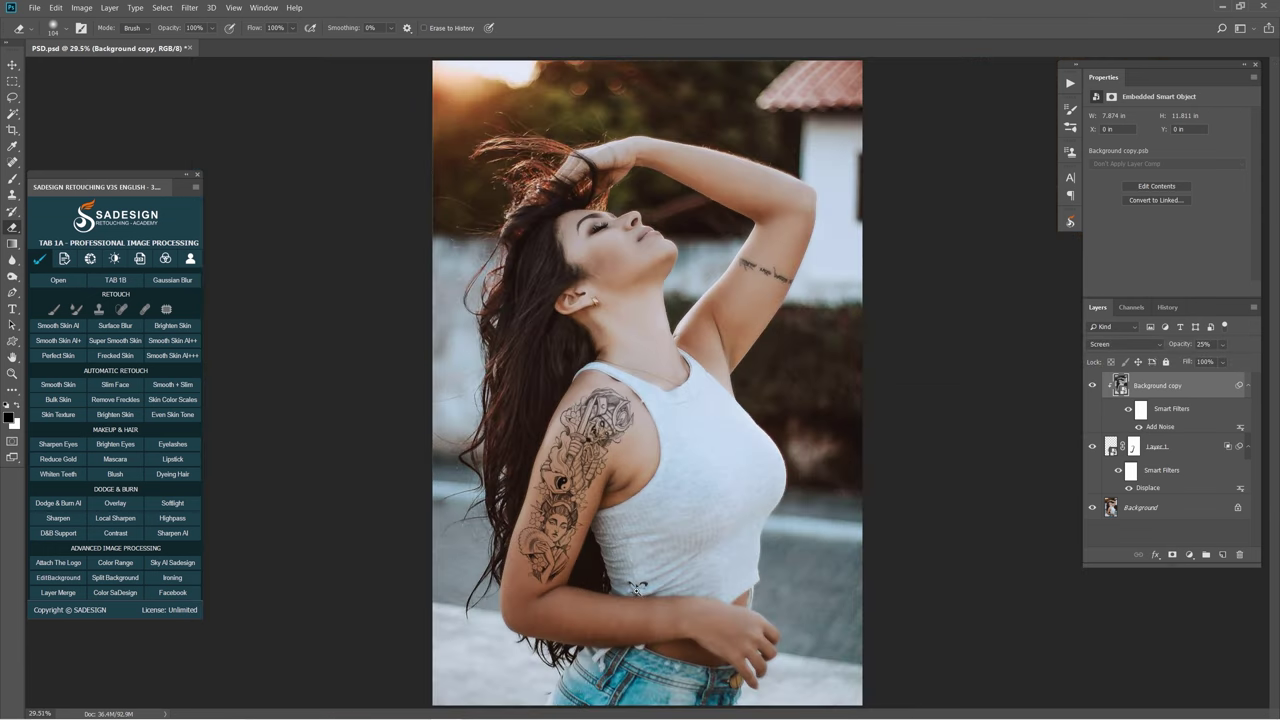
Group Layer 1 and Background copy into Group 1, then hide it for a before/after view.
scroll(637, 588, up, 2)
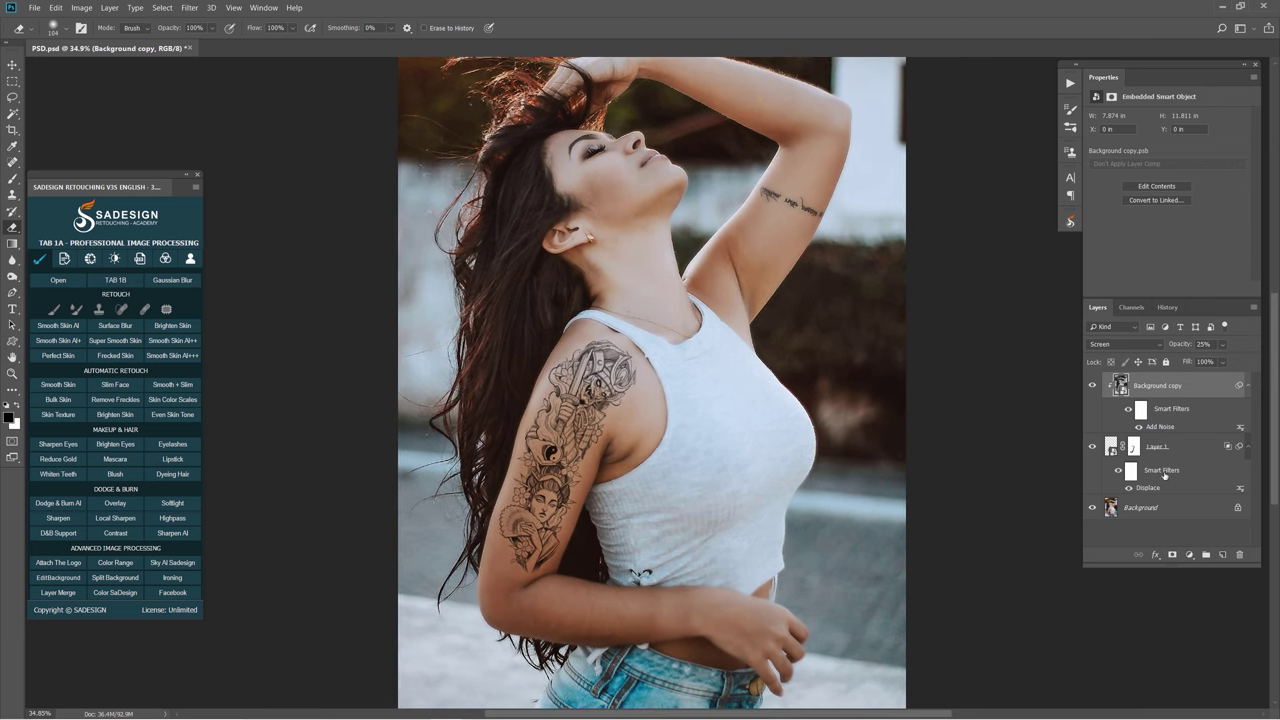
shift+click(1167, 455)
key(ctrl+g)
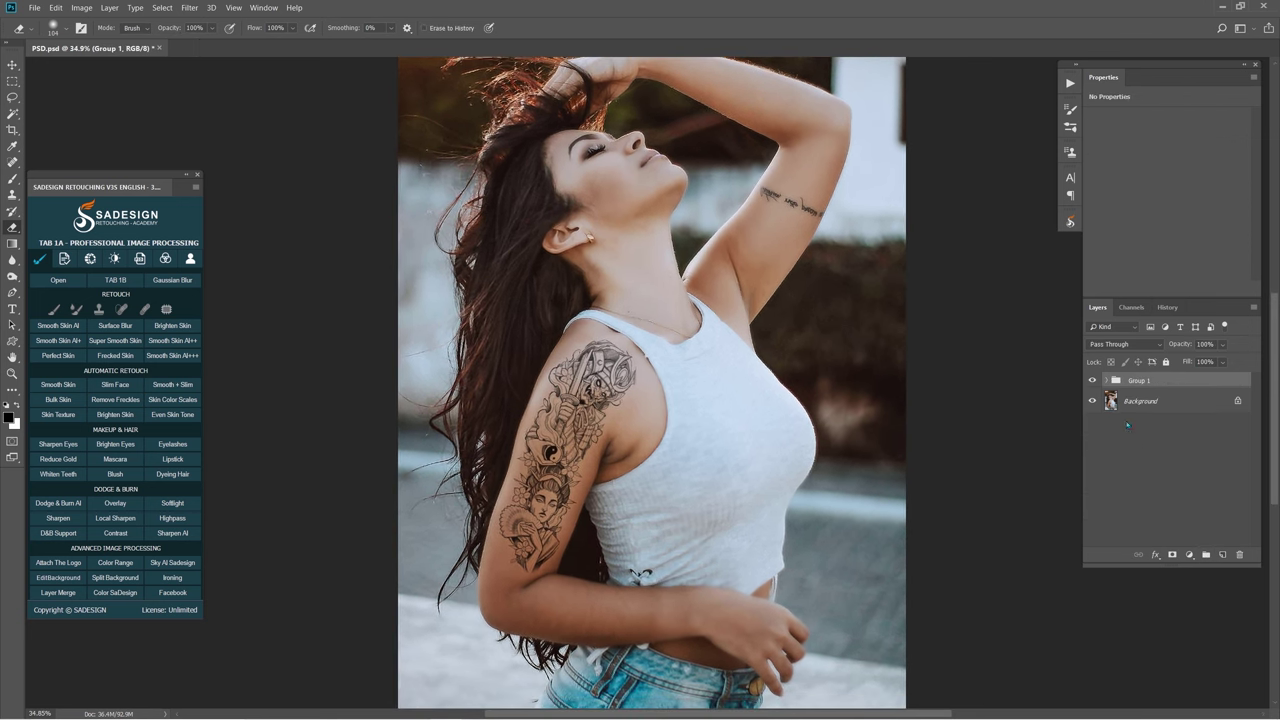
click(1093, 381)
click(1095, 382)
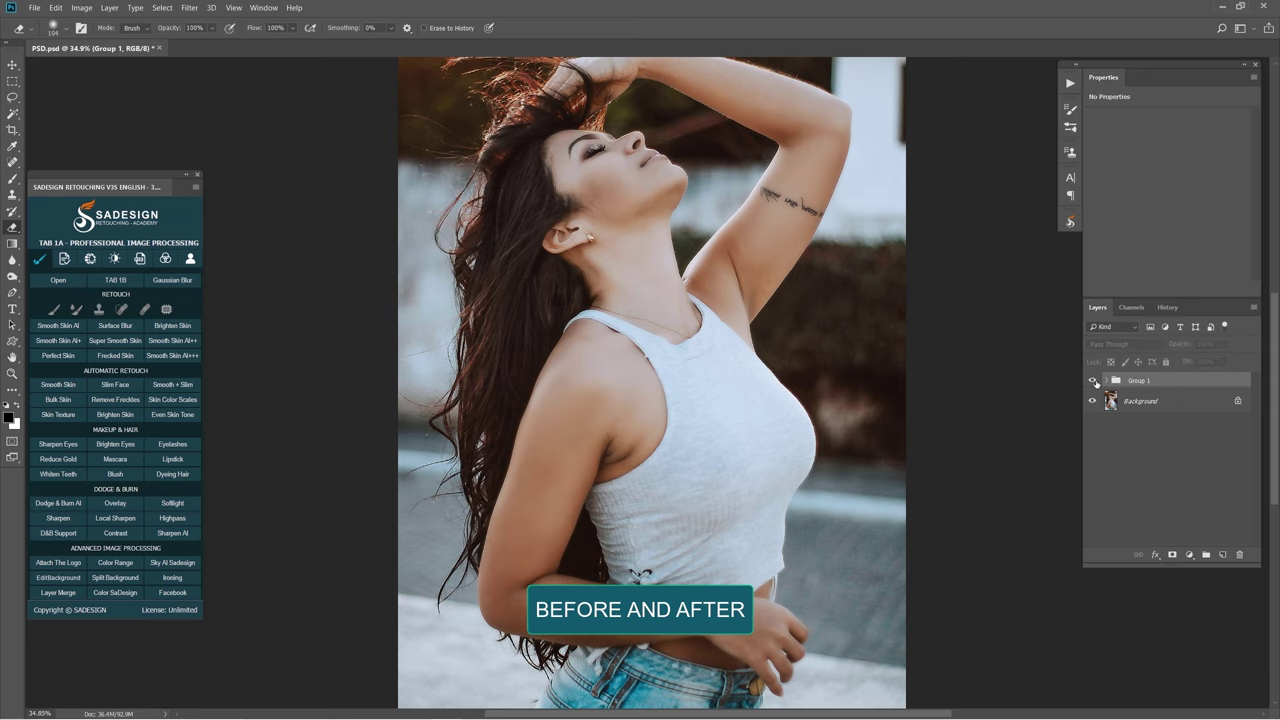